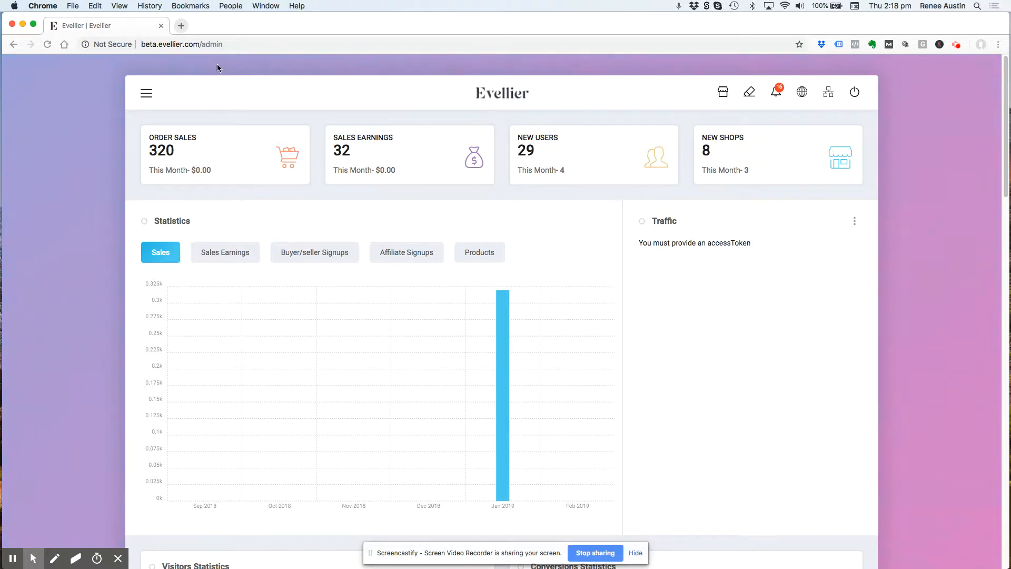
Open the Options management page of the Catalog to view the list of product options
click(146, 94)
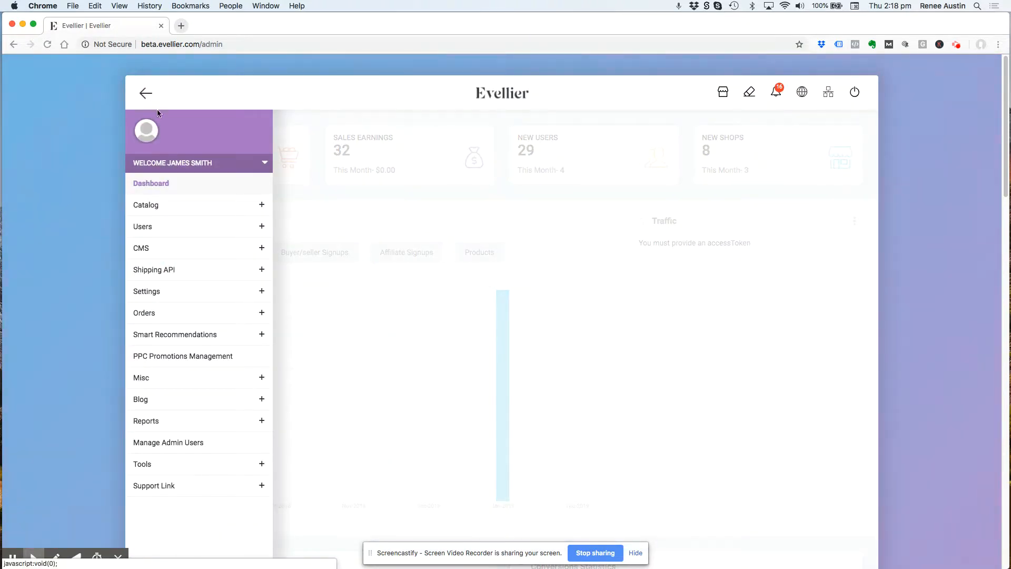
click(166, 213)
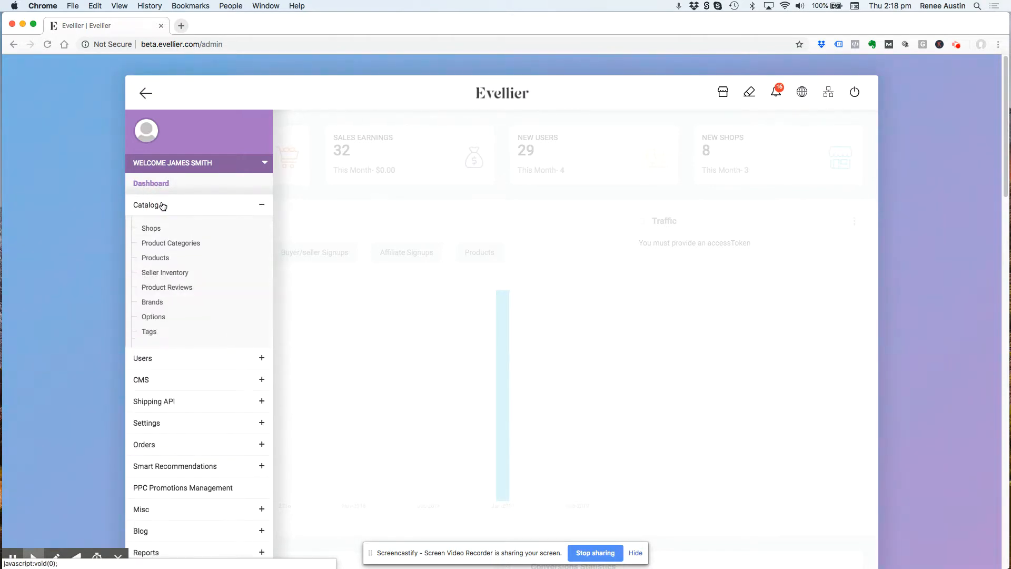
click(154, 317)
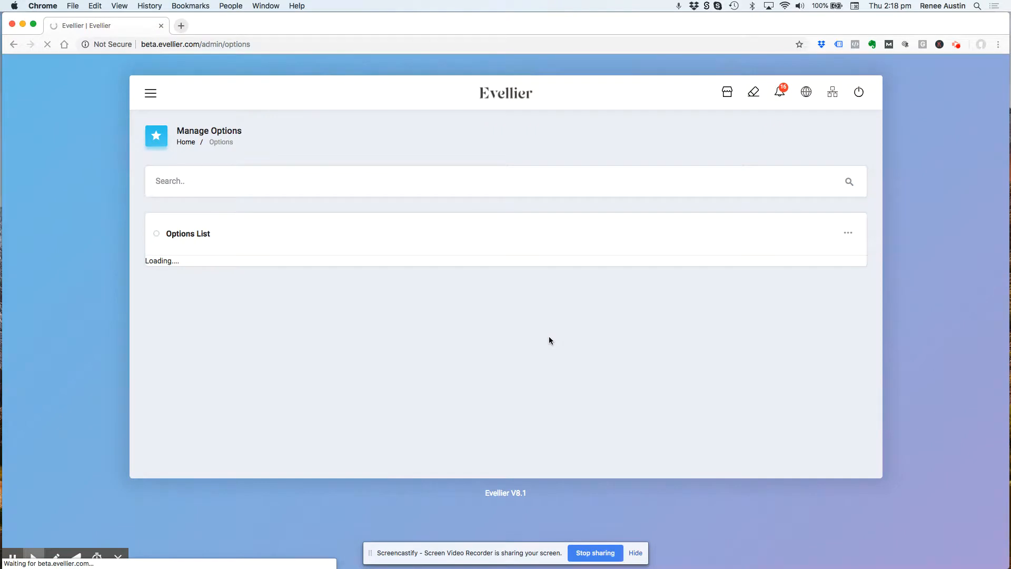
scroll(544, 370, down, 3)
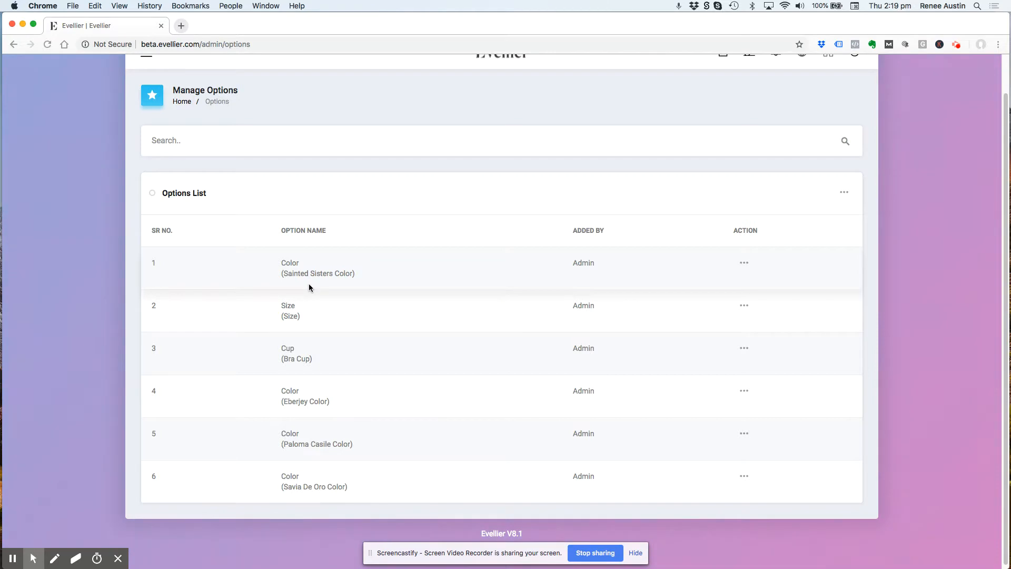
Start a new option with the identifier "Color (Room 24)" and the English name "Color"
click(848, 193)
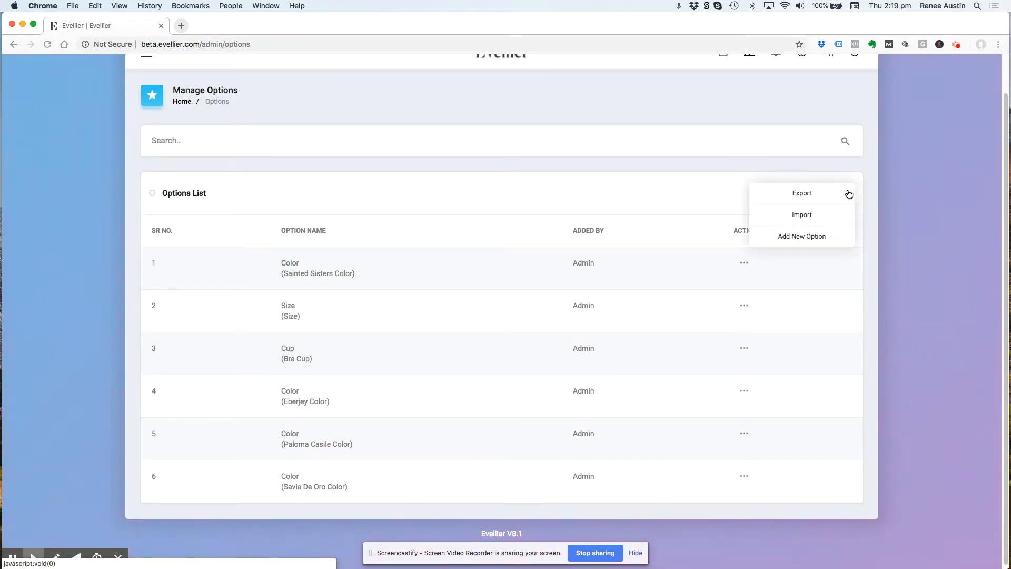
click(819, 237)
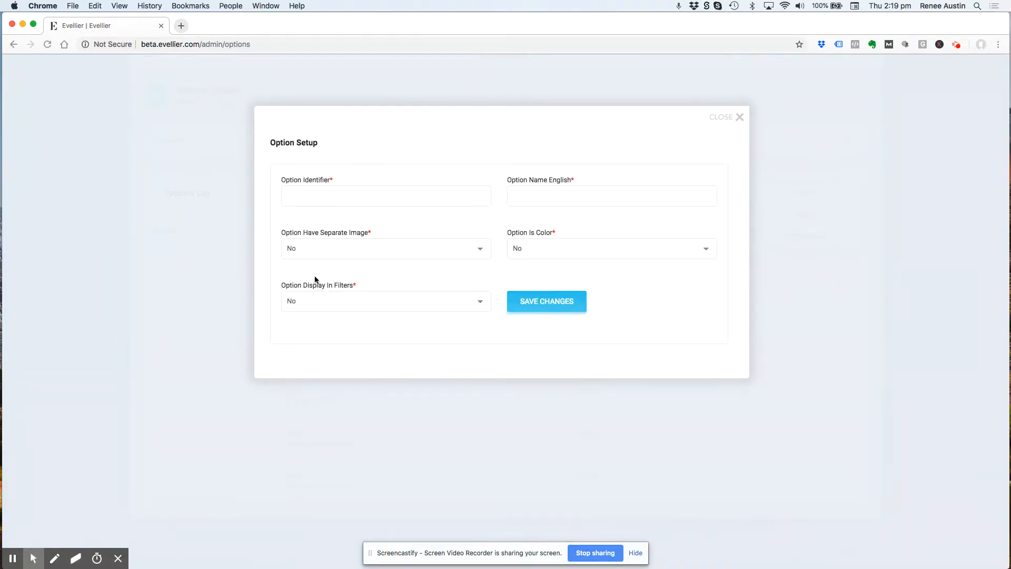
click(309, 195)
text(Colo)
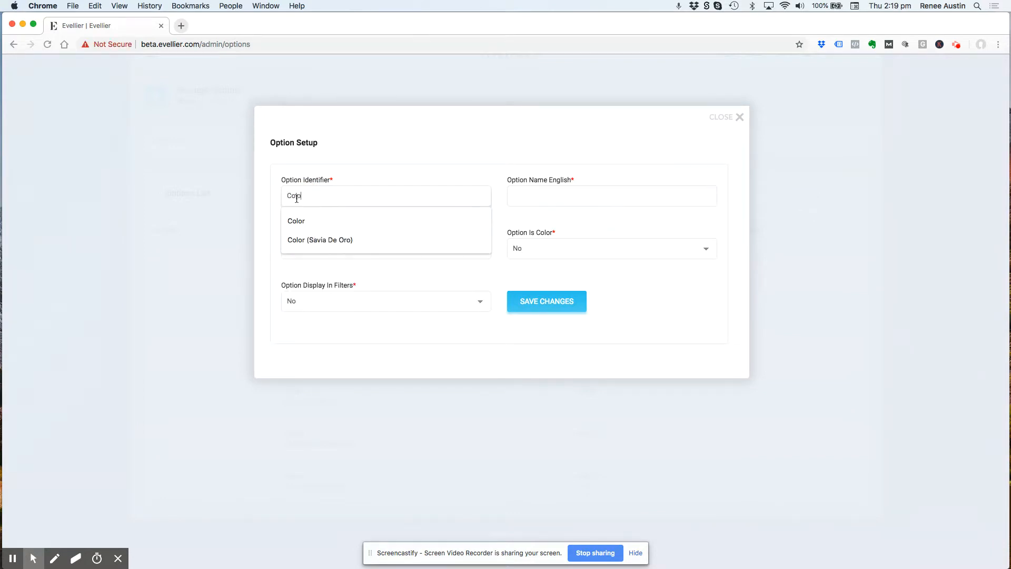
text(r (Room)
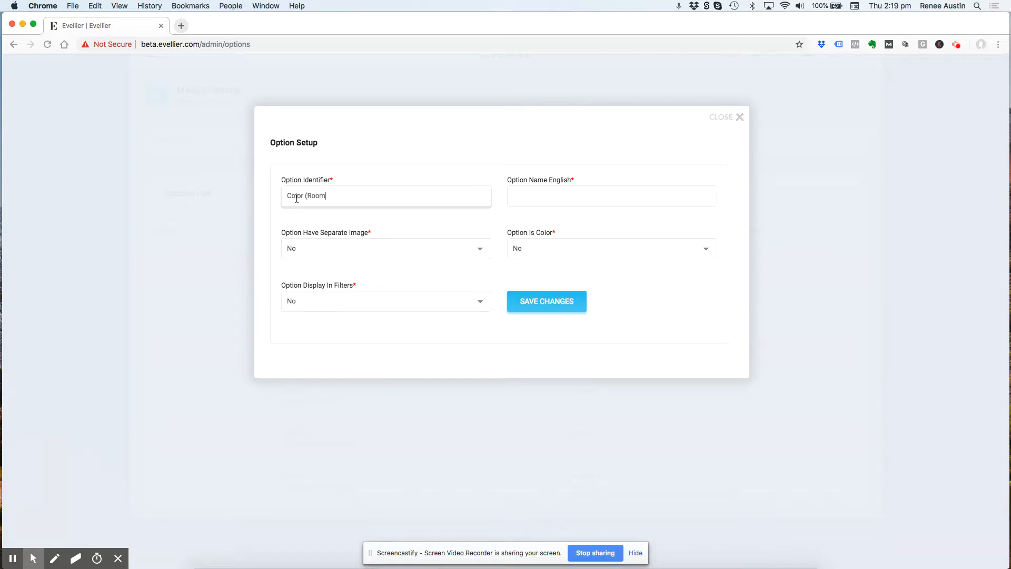
text( 24))
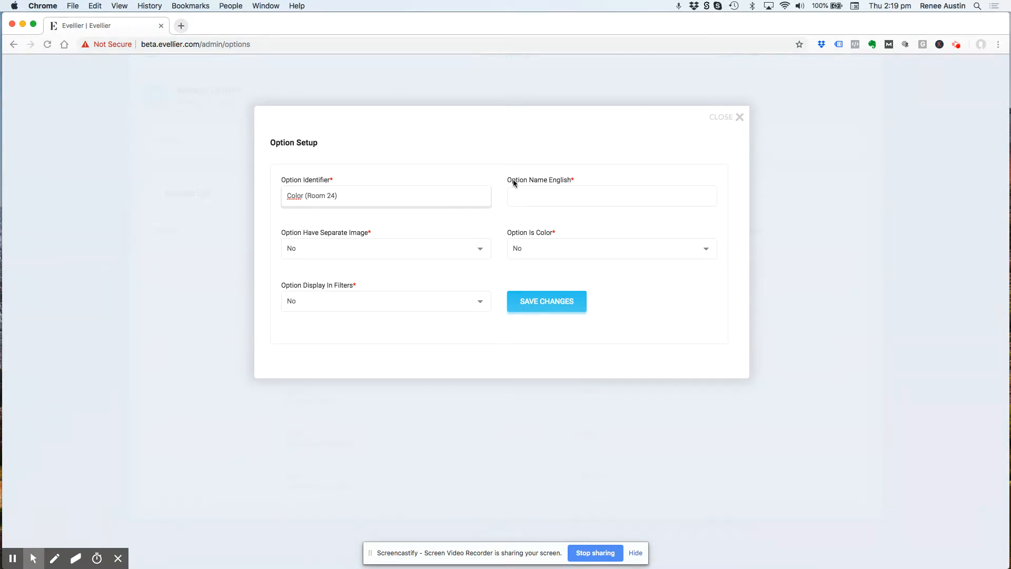
click(578, 195)
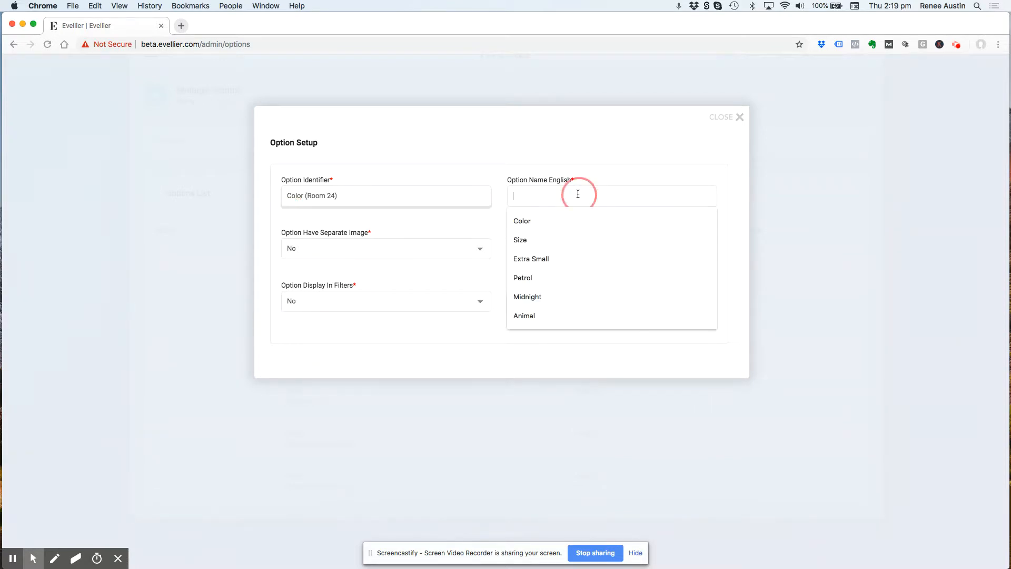
text(Color)
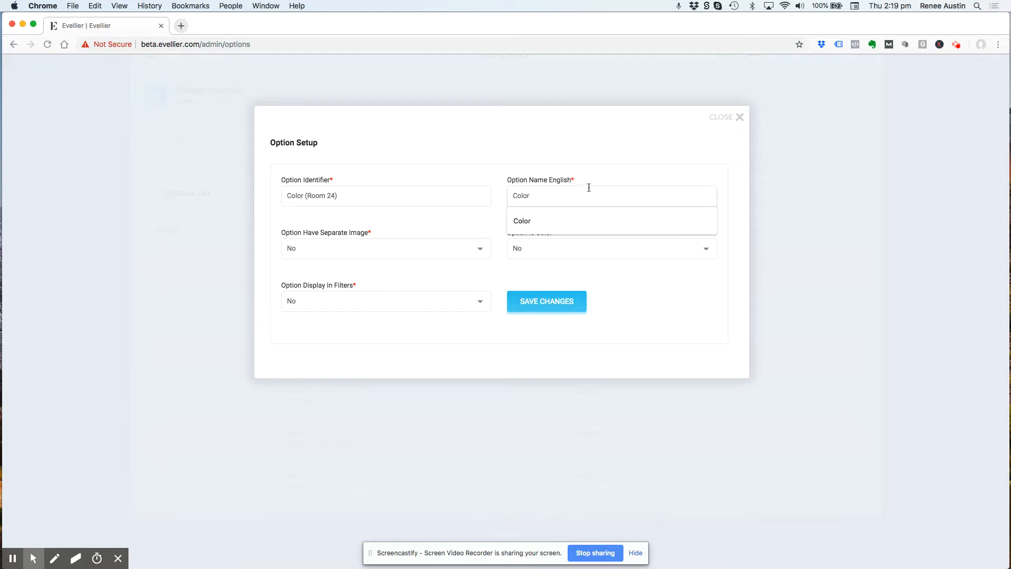
click(536, 222)
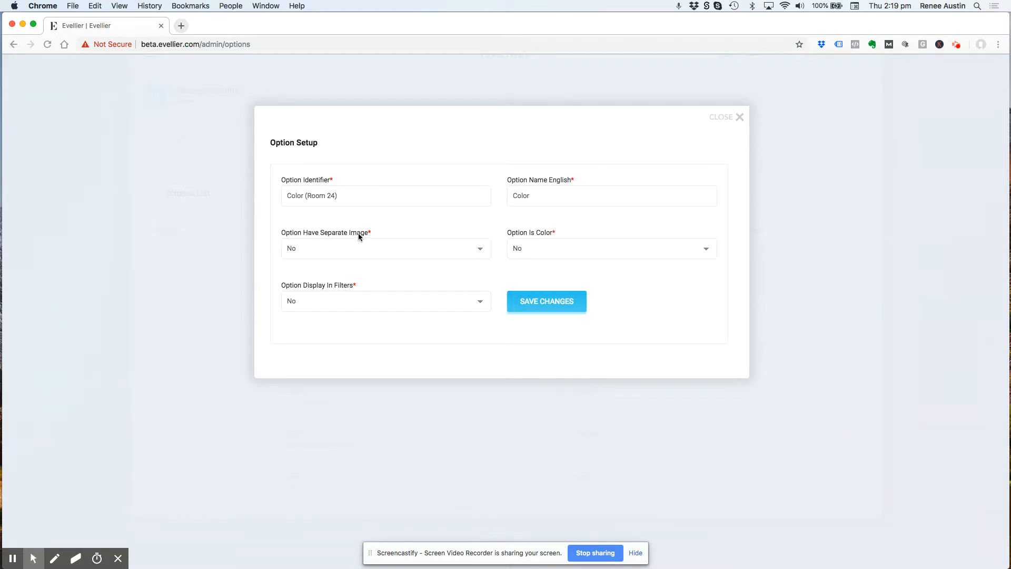
Set separate image, is color and display in filters to Yes for the new option, and save it
click(476, 249)
click(460, 239)
click(542, 242)
click(543, 238)
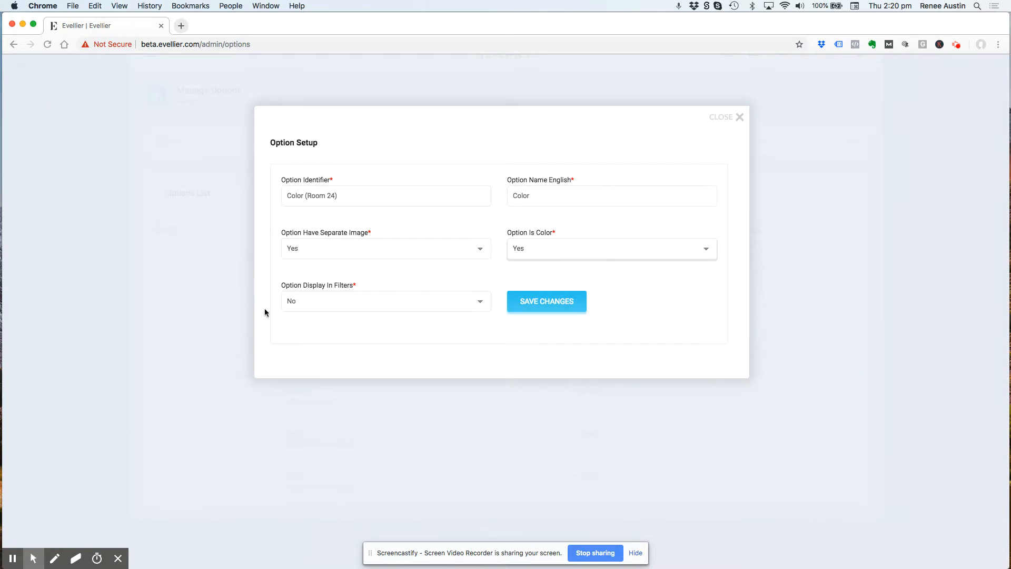
click(431, 305)
click(437, 290)
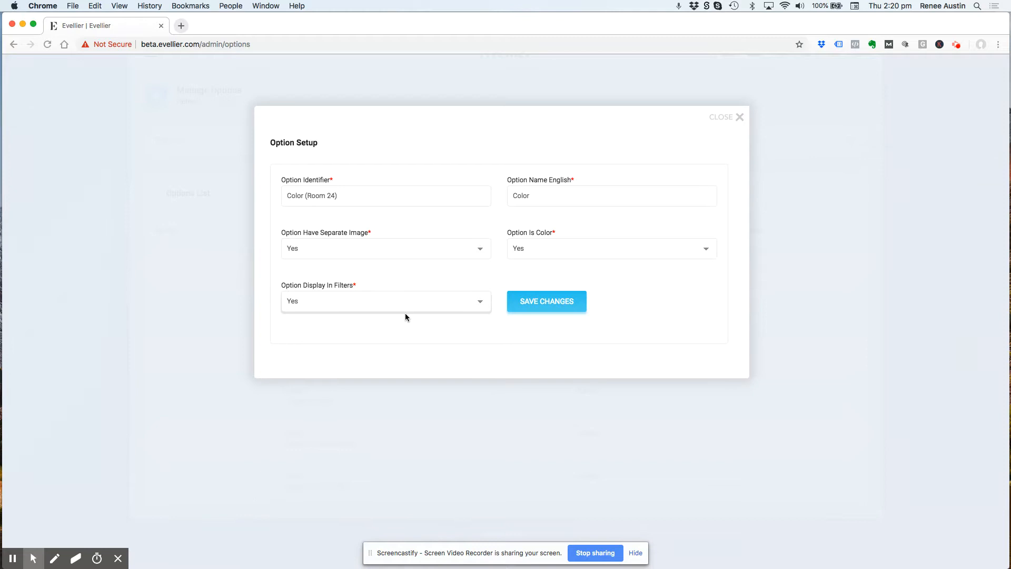
click(582, 298)
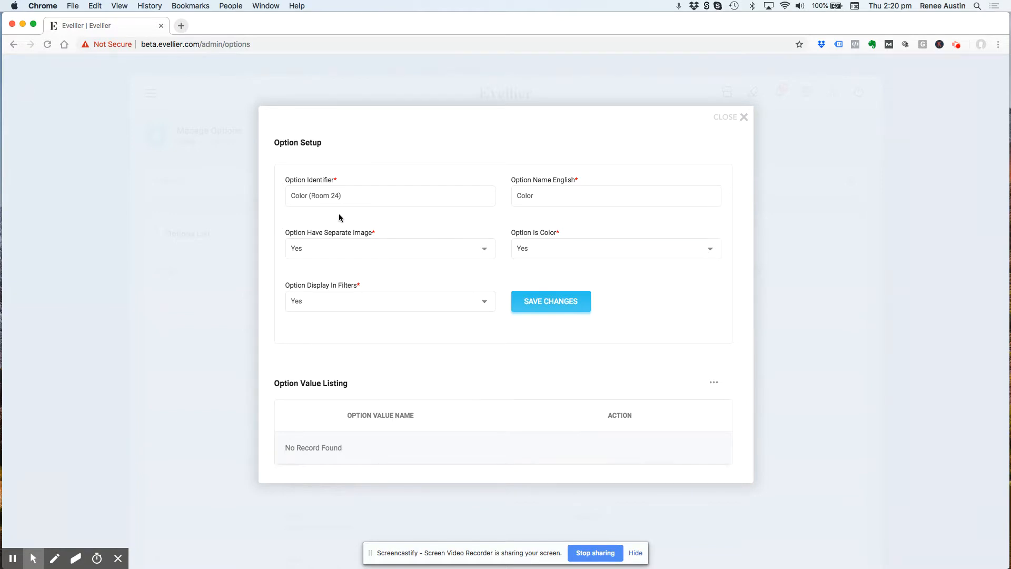
Add an option value with identifier and English name "Gold", and open its color picker
click(714, 382)
click(700, 388)
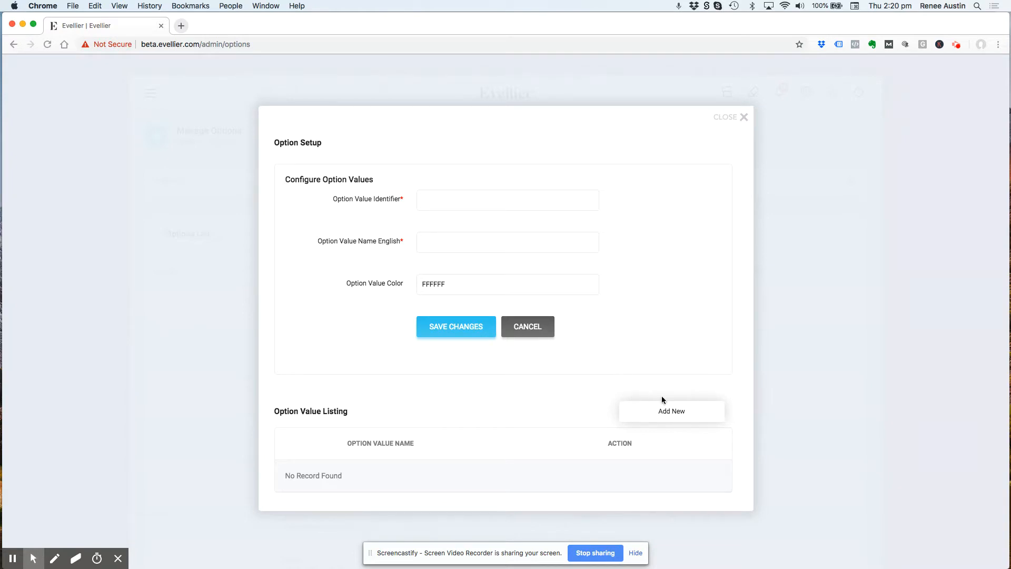
click(676, 412)
click(445, 201)
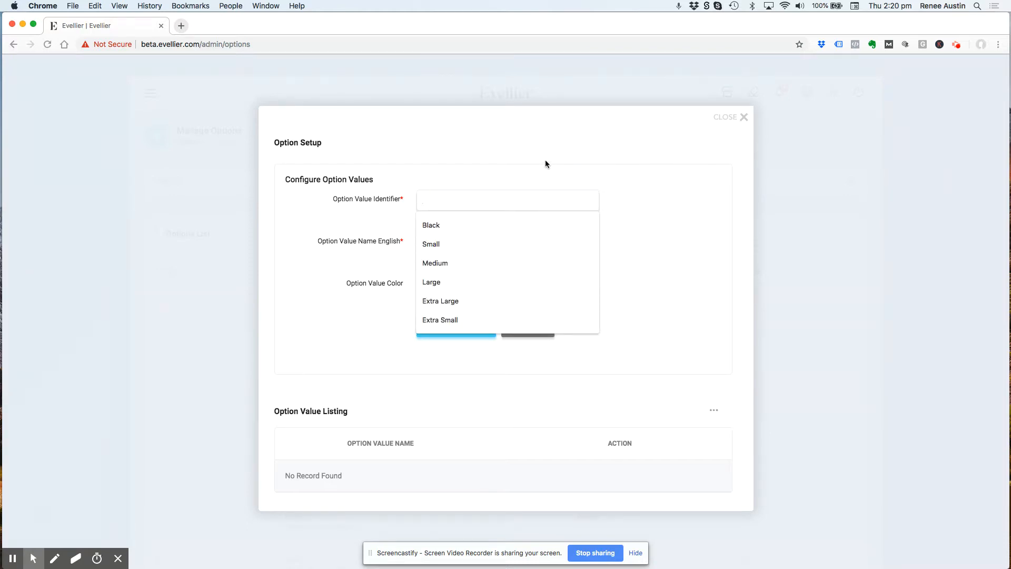
text(old)
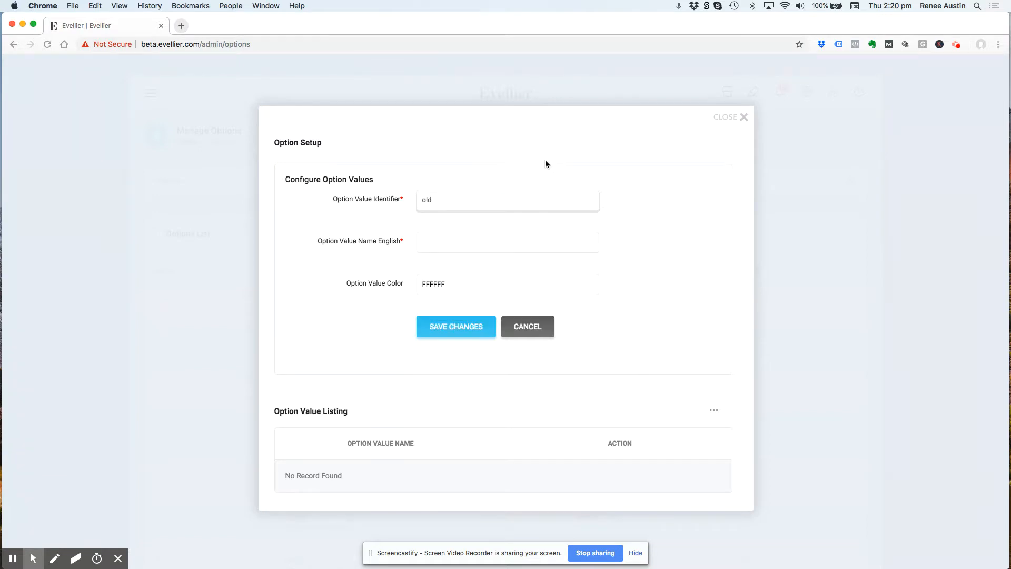
text(G)
click(463, 243)
text(Gold)
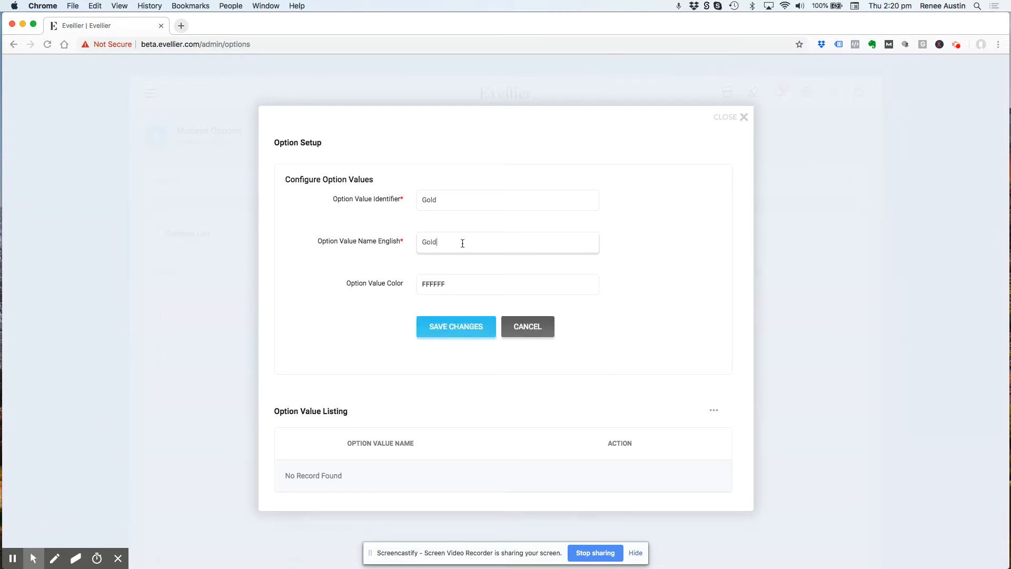
click(479, 264)
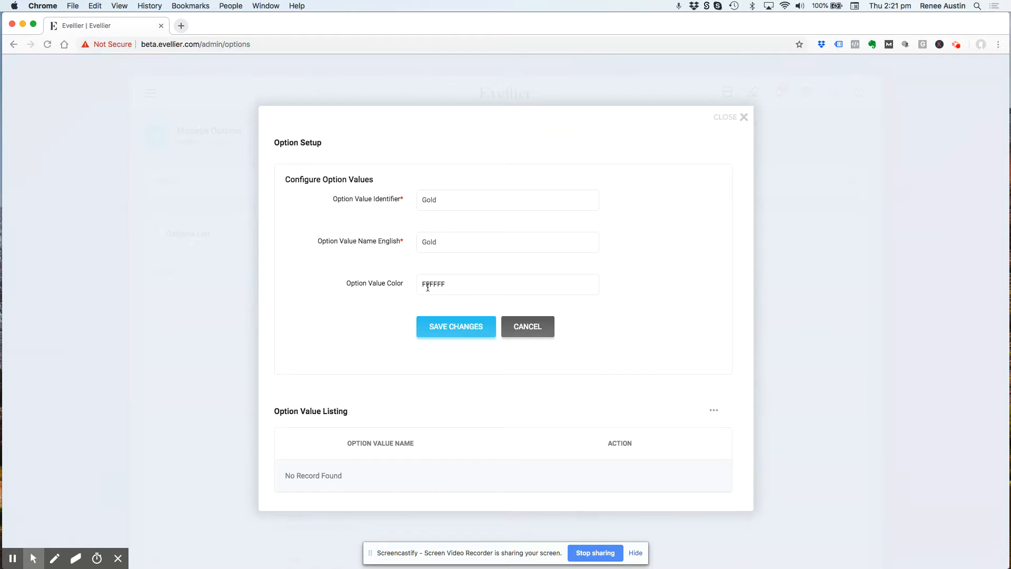
click(427, 288)
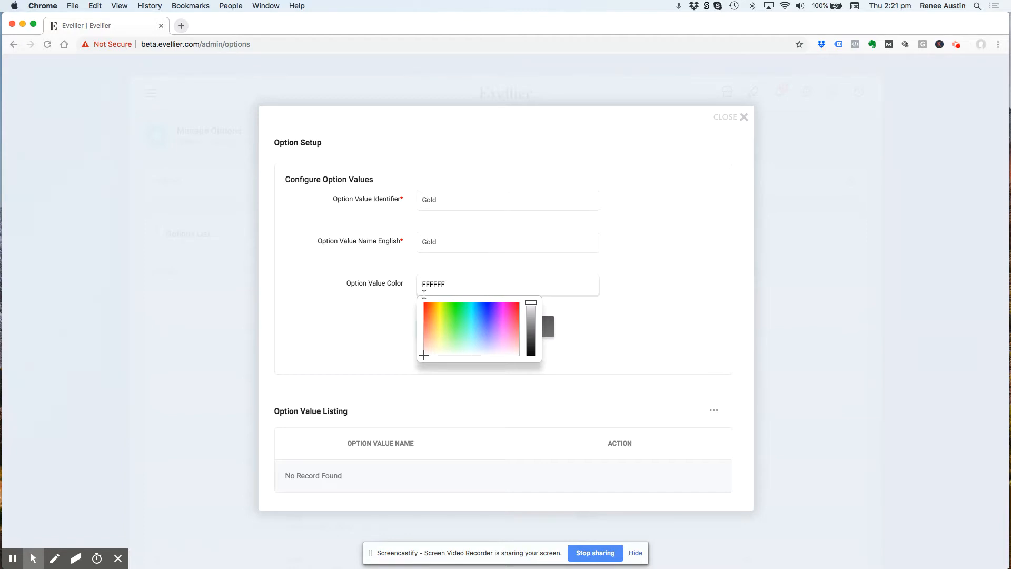
Sample several hues for the Gold option value's color, ending on the yellow F5FF41
click(436, 339)
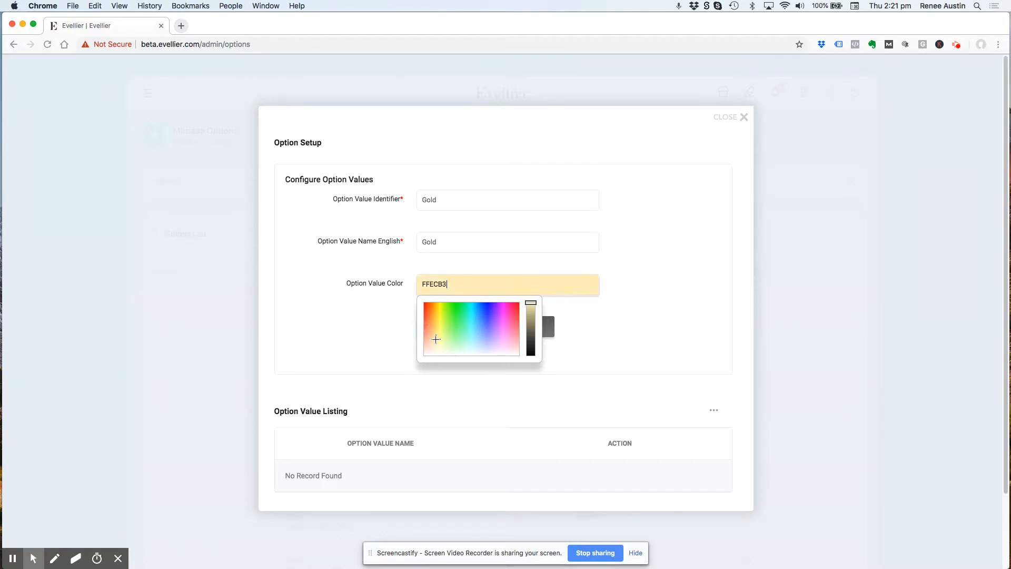
click(445, 308)
click(468, 318)
click(495, 320)
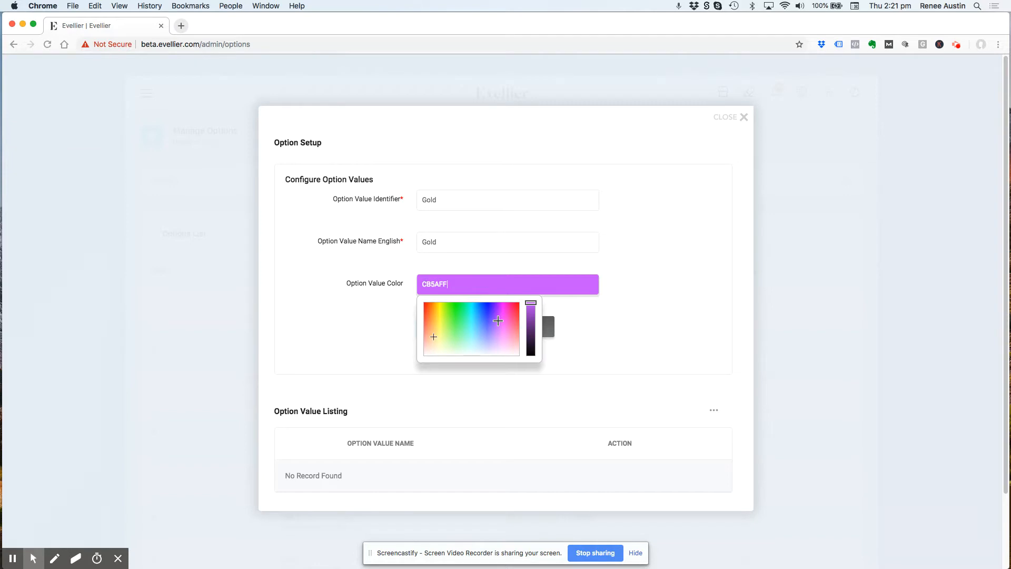
click(440, 316)
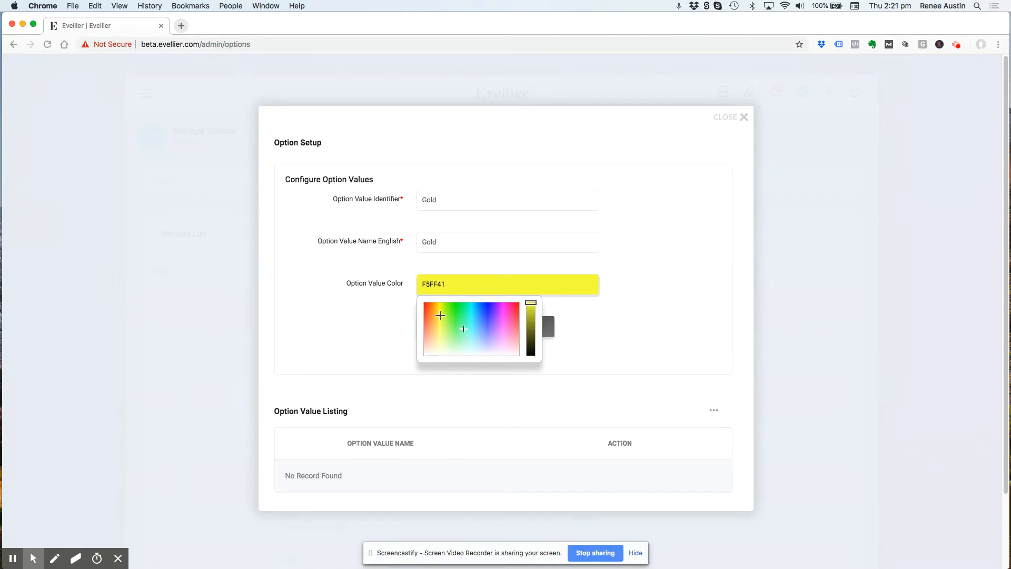
Switch to Adobe Bridge, browse the product photos to the velvet gold trousers, and return to Chrome
key(ctrl+Up)
click(608, 455)
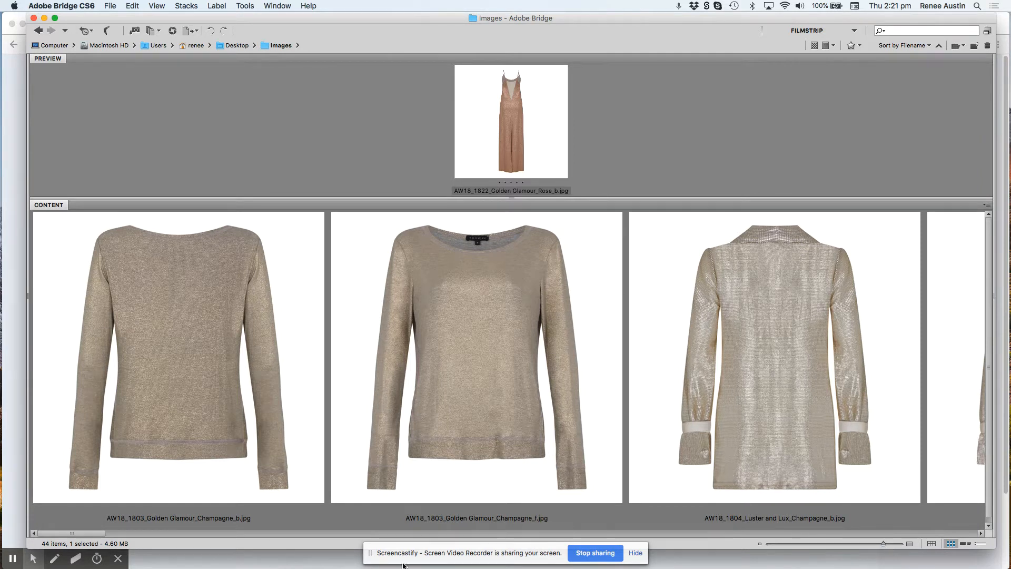
drag(101, 533, 306, 527)
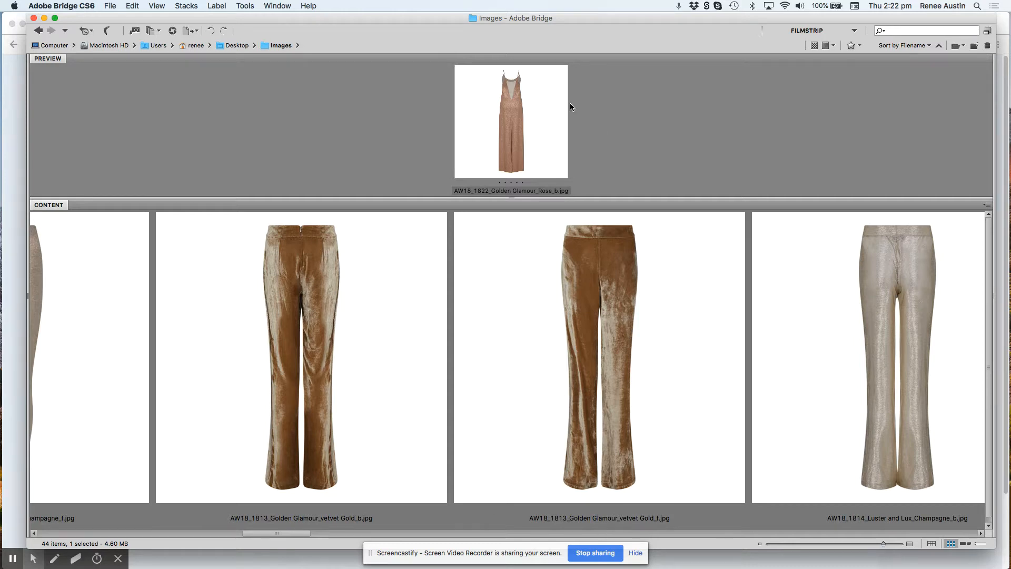
key(ctrl+Up)
click(335, 191)
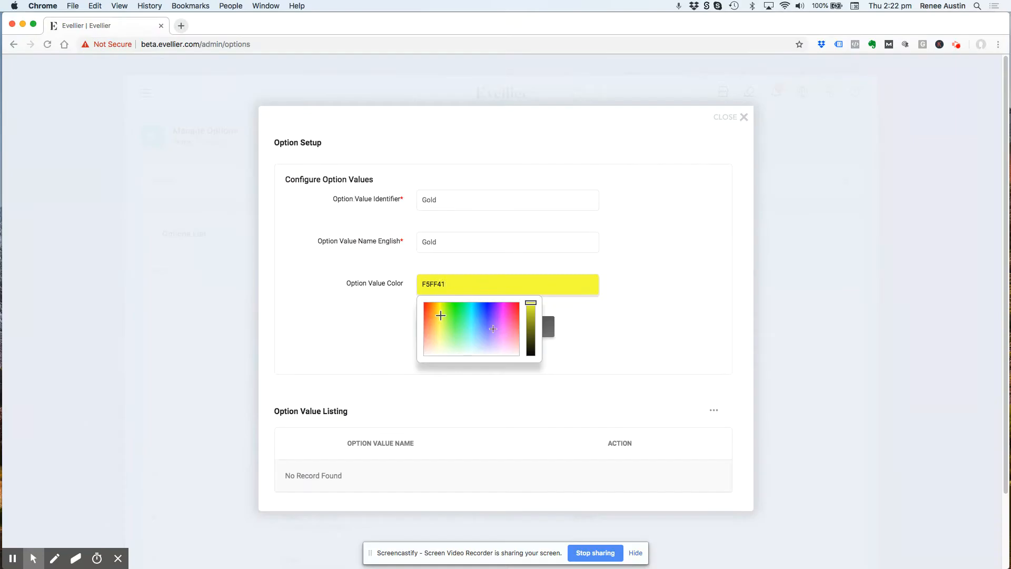
Adjust the hue and brightness of the Gold value's color to the darker gold D3B046
click(530, 309)
click(531, 322)
click(532, 328)
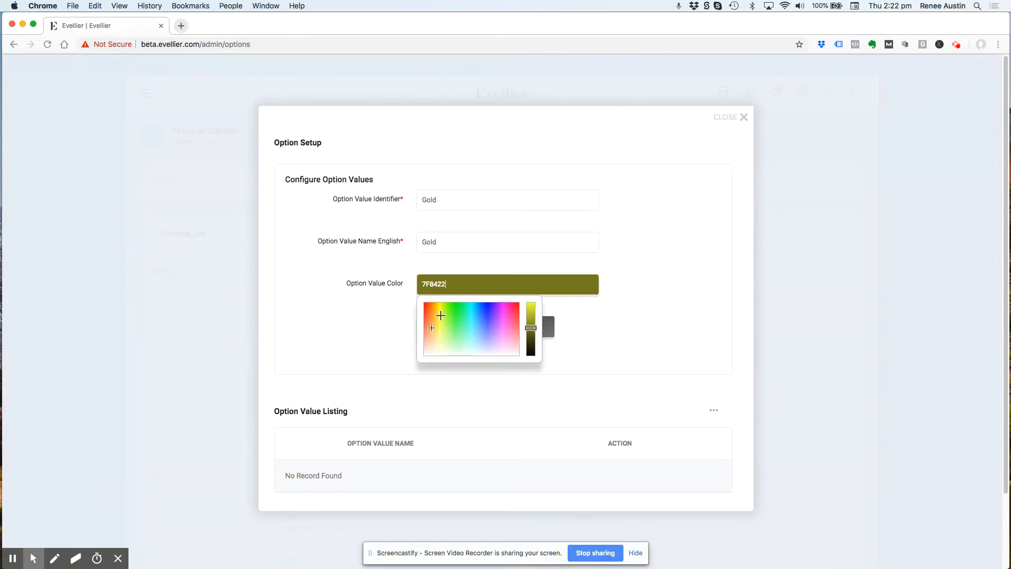
click(440, 320)
click(445, 308)
drag(442, 309, 440, 318)
click(436, 319)
click(531, 311)
drag(529, 312, 531, 313)
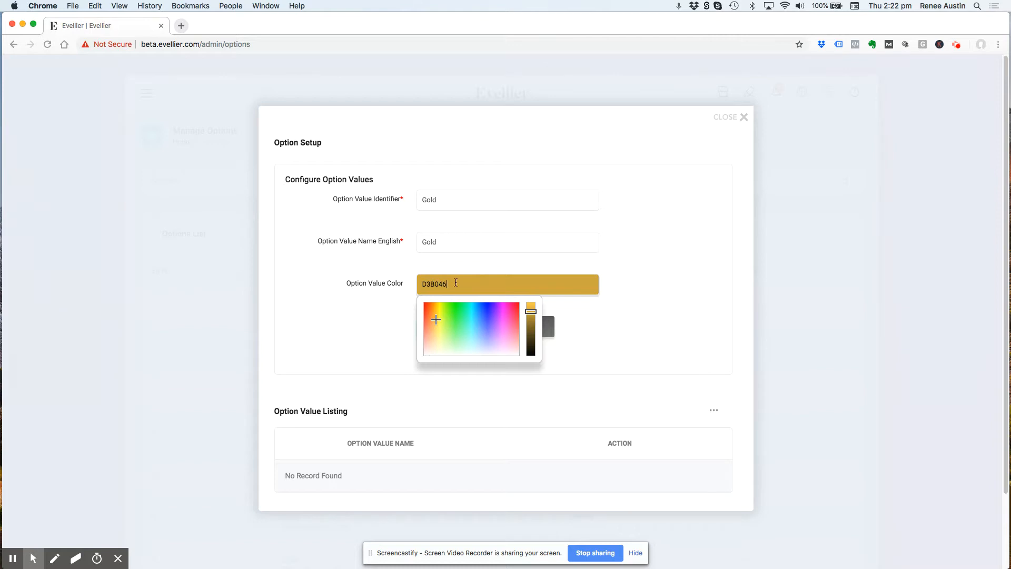
Compare the chosen gold shade with the velvet gold trousers photos in Adobe Bridge, and return to Chrome
key(ctrl+Up)
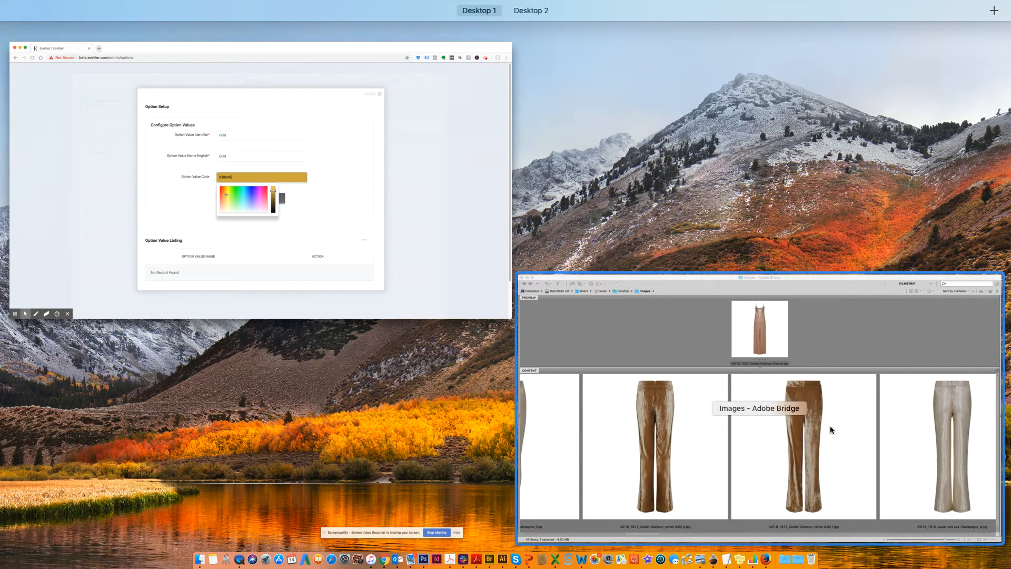
click(690, 464)
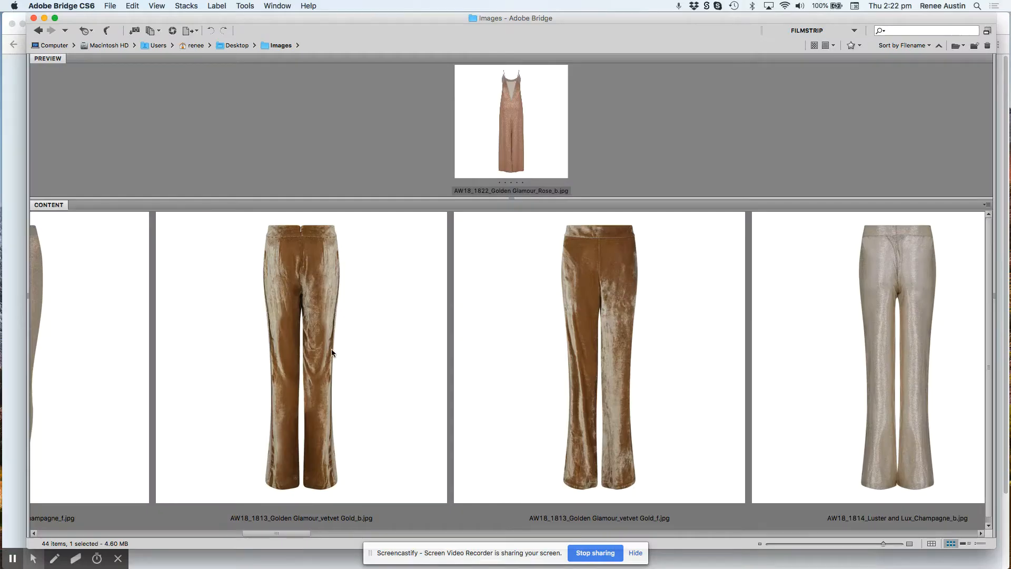
key(ctrl+Up)
click(261, 181)
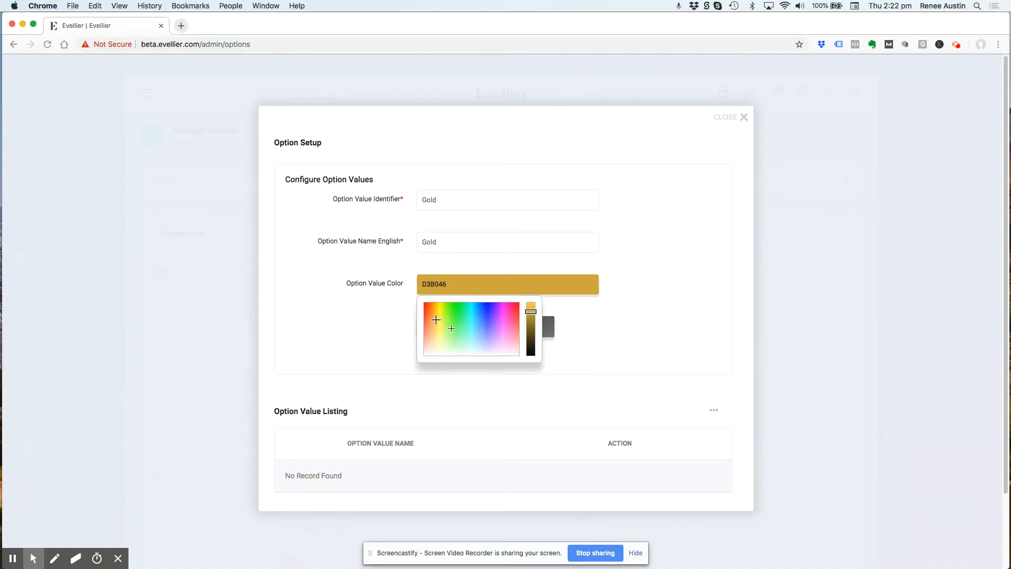
Fine-tune the Gold value's color to CEAF3E and save the option value
drag(436, 319, 436, 313)
click(437, 309)
click(437, 315)
drag(437, 316, 438, 312)
click(534, 311)
drag(534, 314, 533, 310)
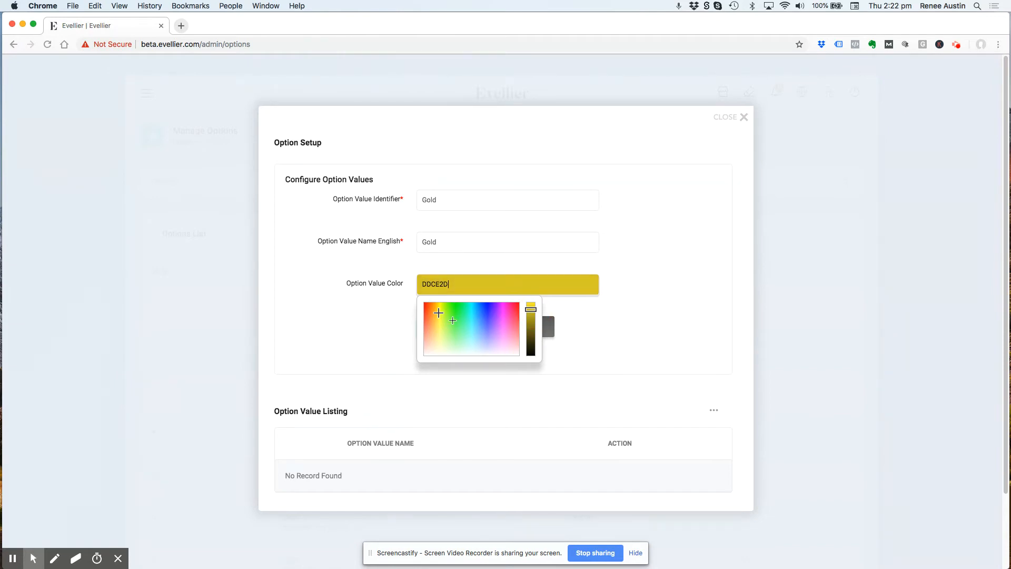
click(437, 316)
drag(436, 316, 437, 318)
click(533, 314)
click(534, 315)
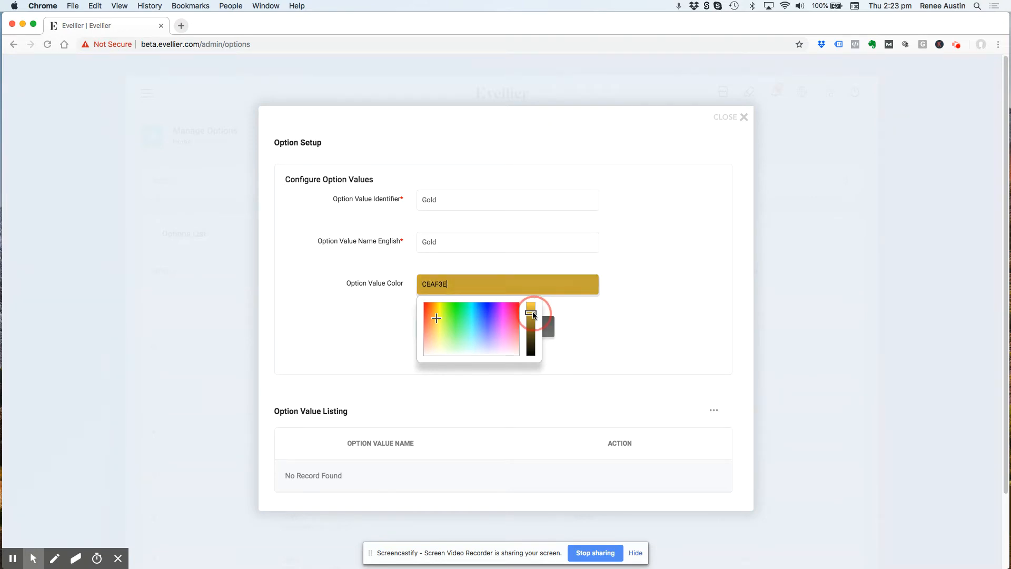
click(618, 343)
click(450, 327)
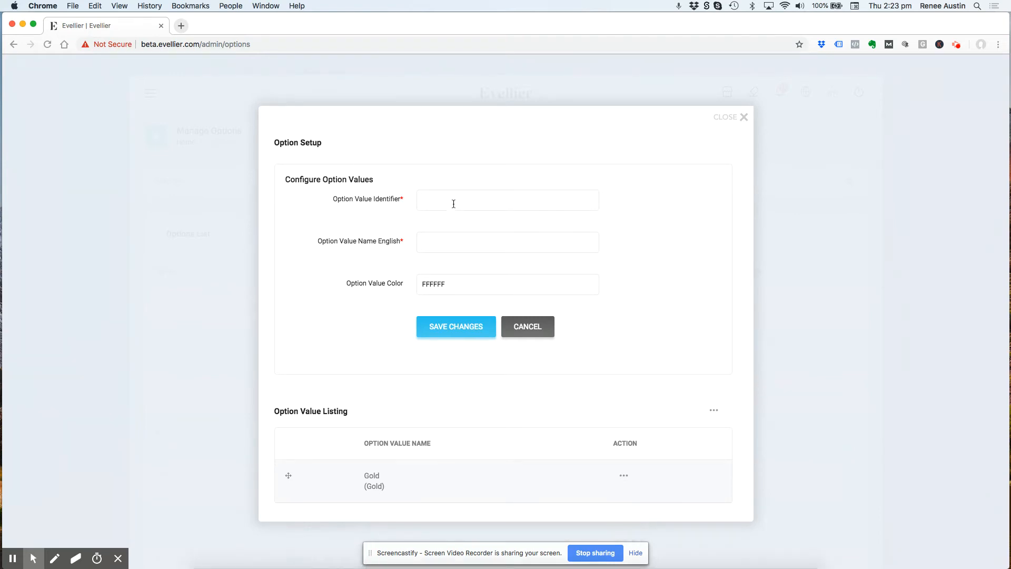
Start a new option value with Black as both identifier and English name, and set its color to 000000
click(712, 413)
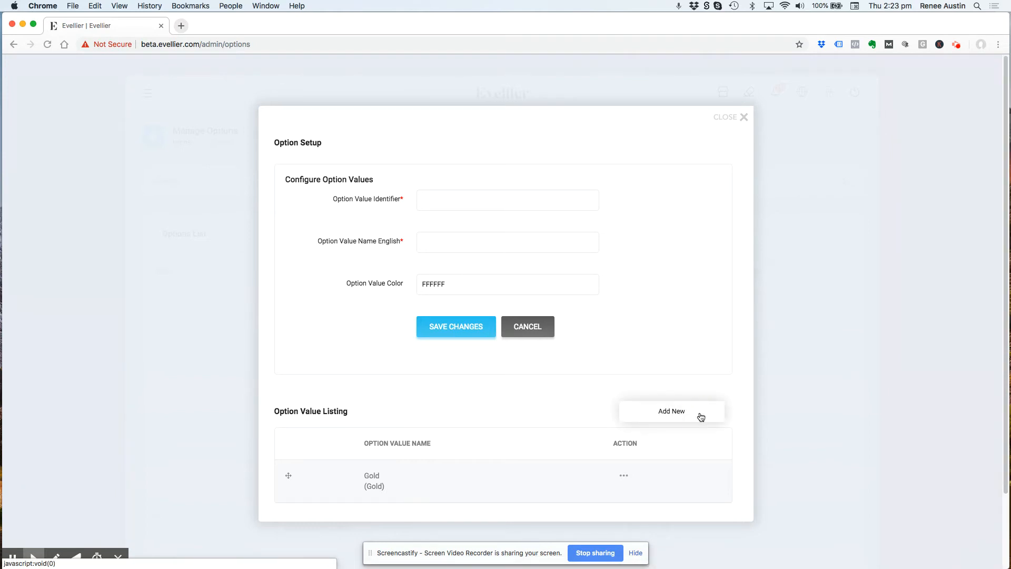
click(701, 417)
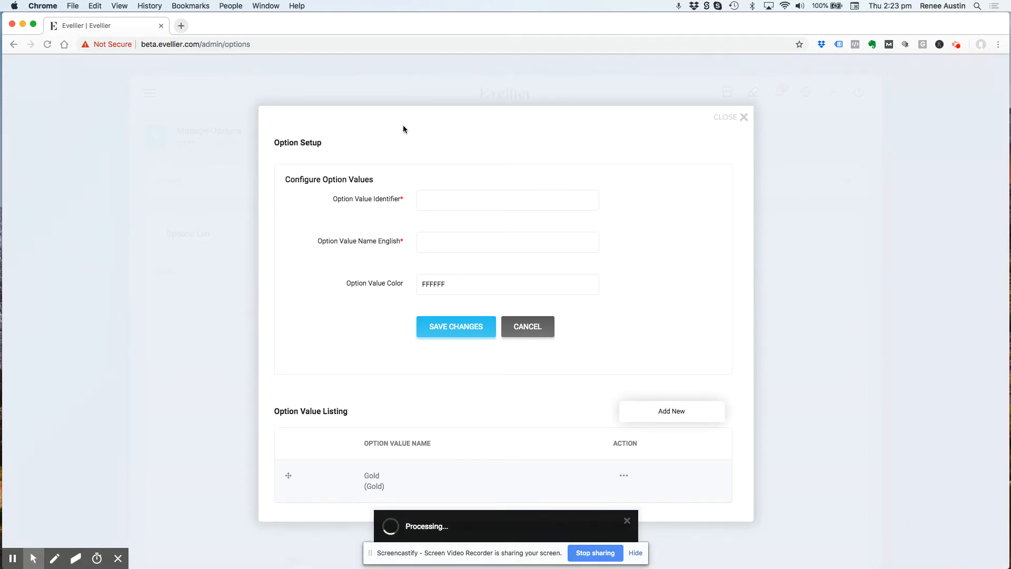
click(435, 201)
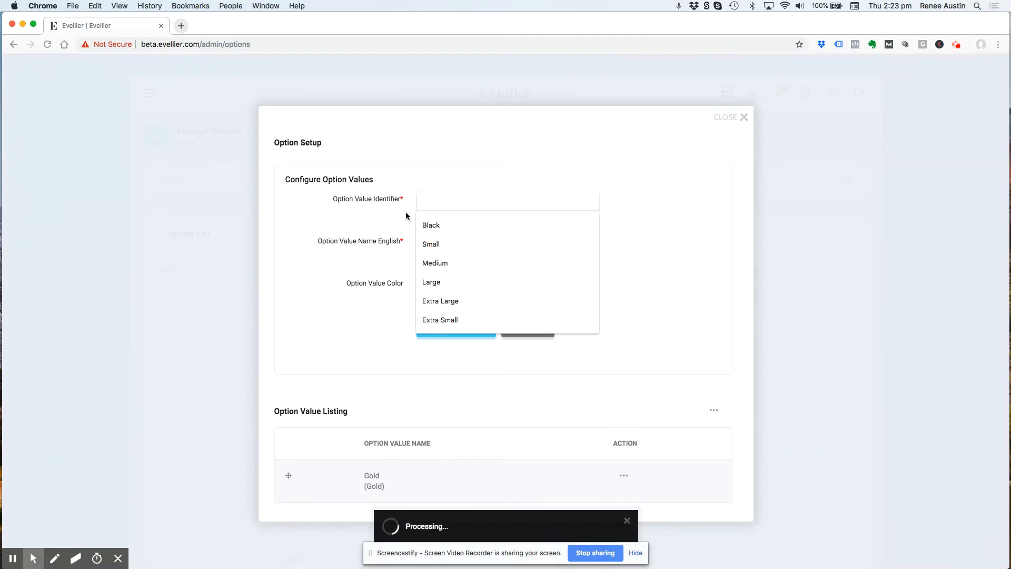
text(Black)
click(433, 226)
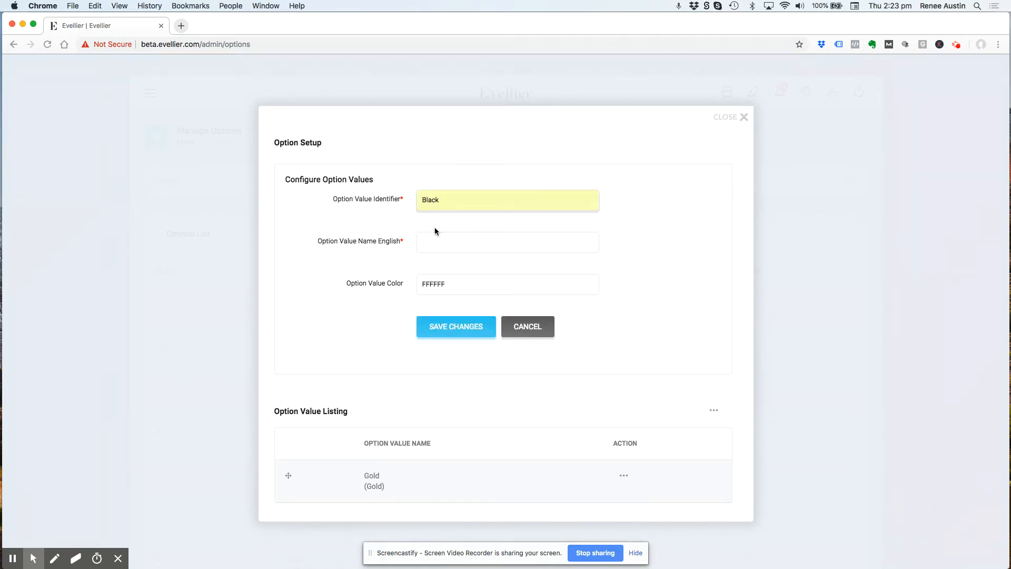
click(437, 237)
text(B)
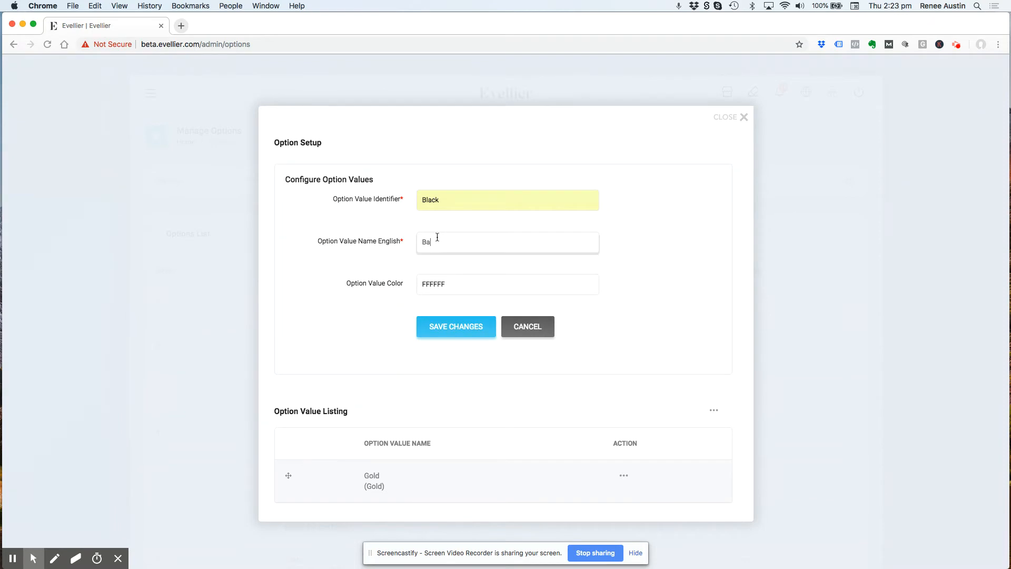
text(lack)
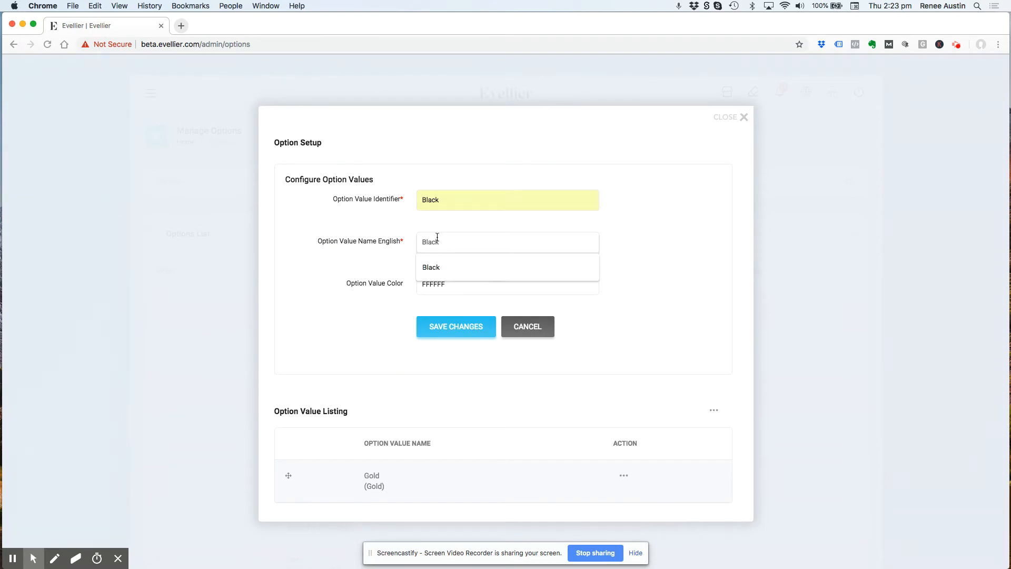
click(511, 221)
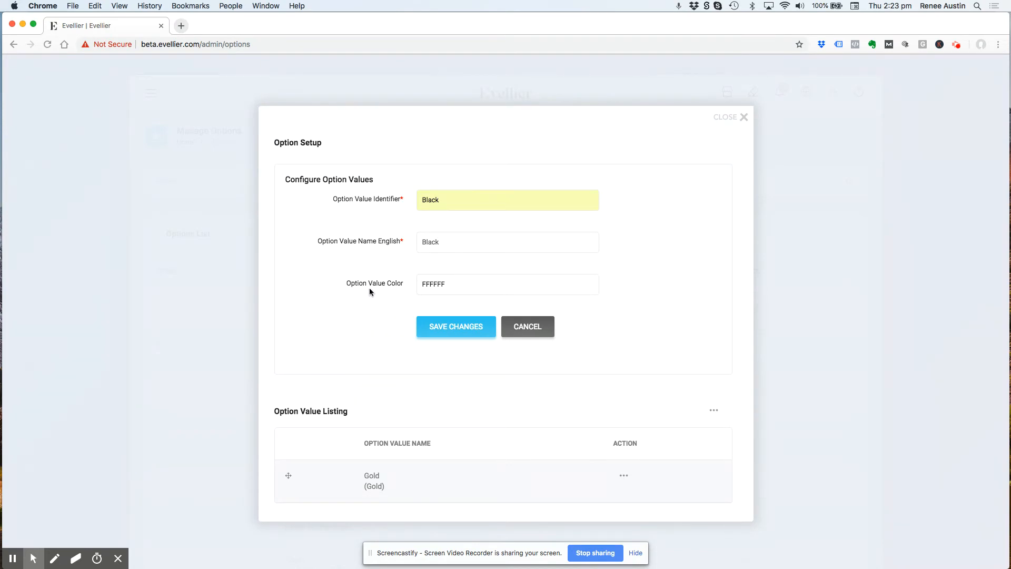
click(427, 285)
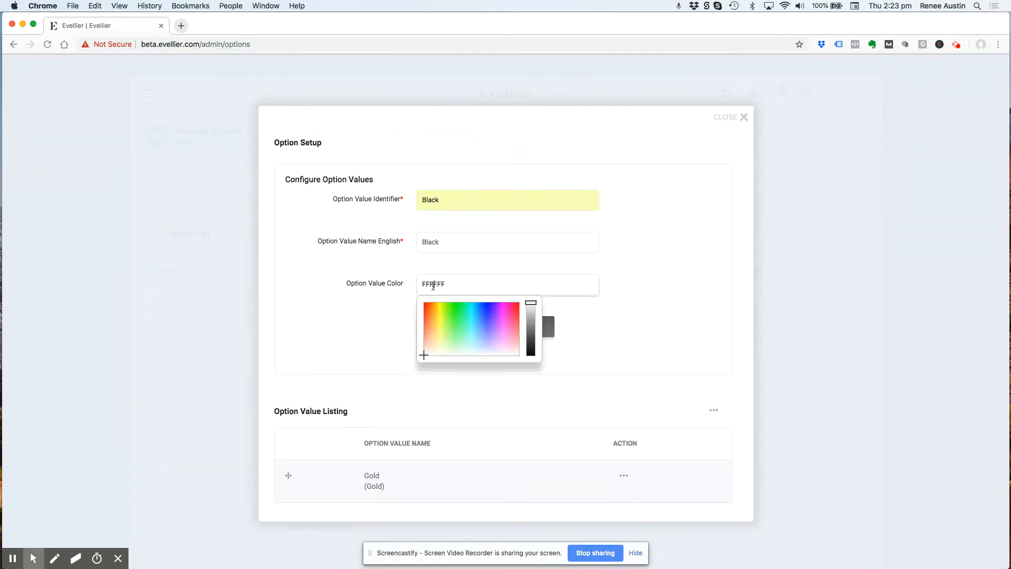
drag(530, 303, 531, 359)
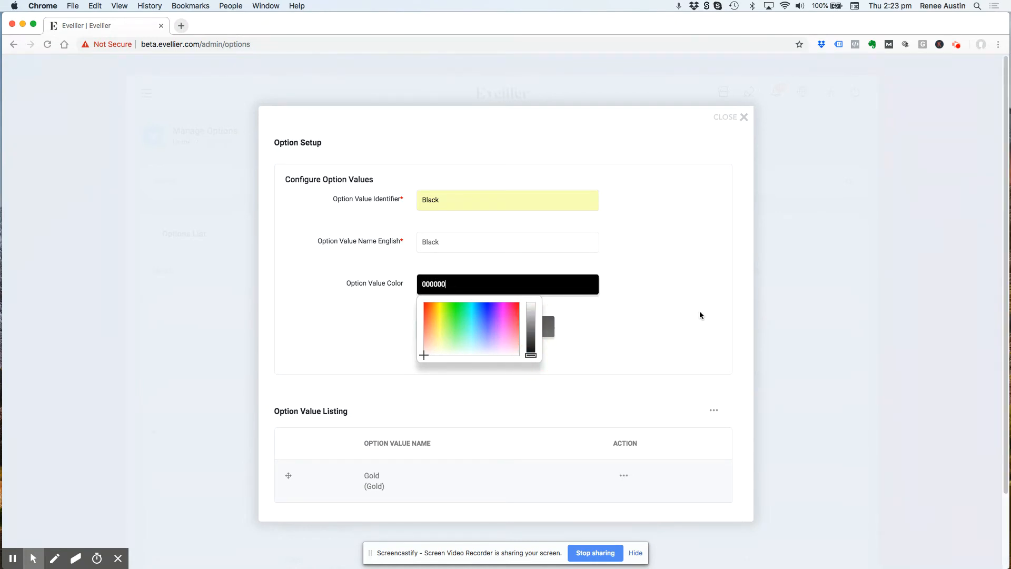
Switch to Adobe Bridge, browse to the Luster and Lux black dress photos, and return to Chrome
key(ctrl+Up)
click(785, 446)
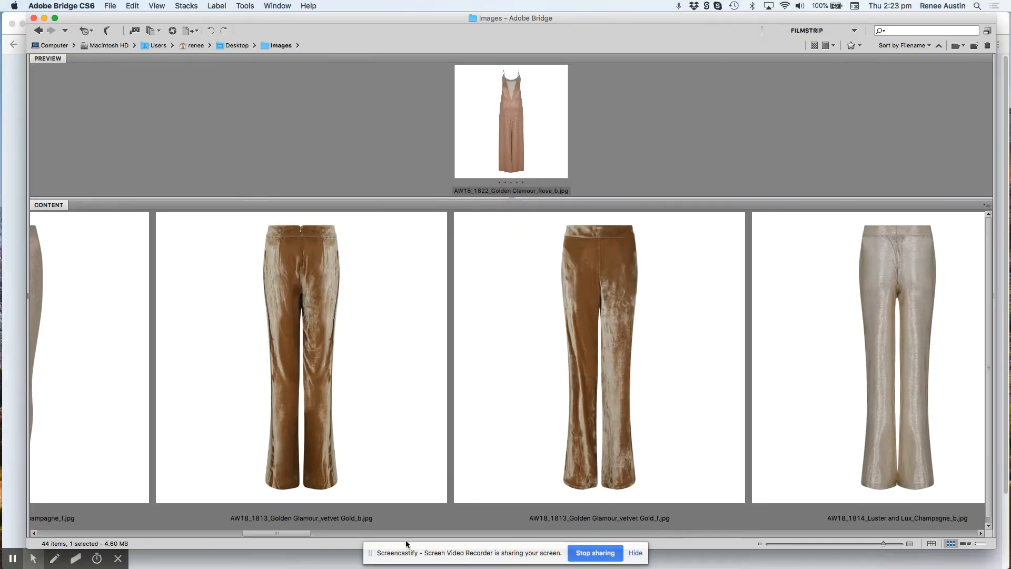
drag(296, 533, 514, 522)
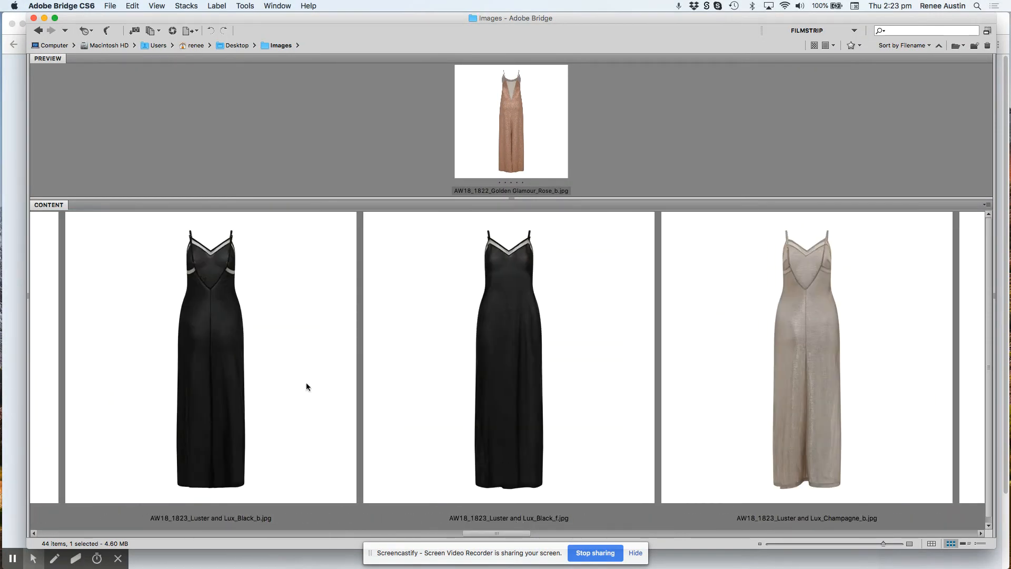
key(ctrl+Up)
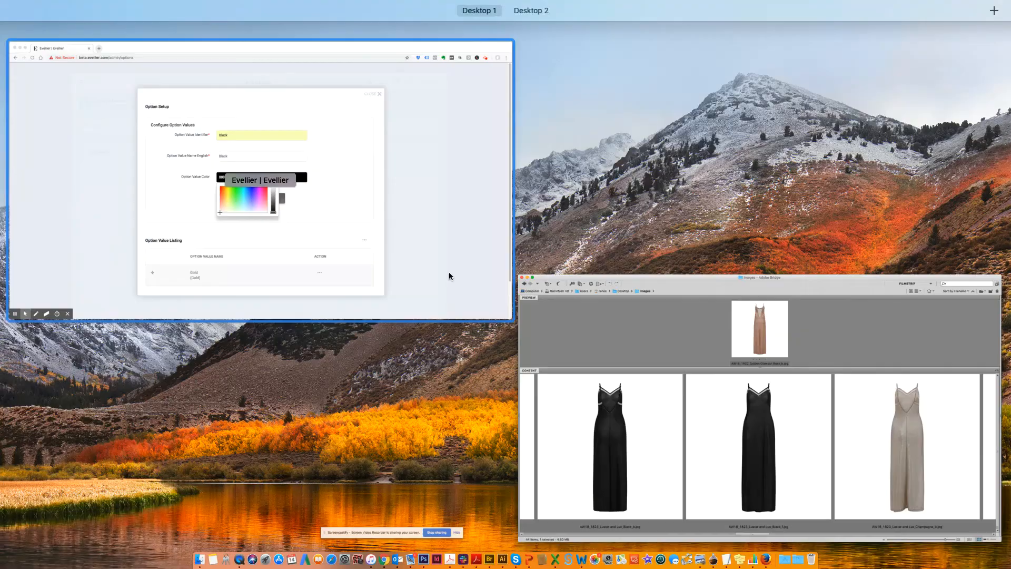
click(299, 150)
Keep the Black value's color at 000000 and save the option value
click(534, 358)
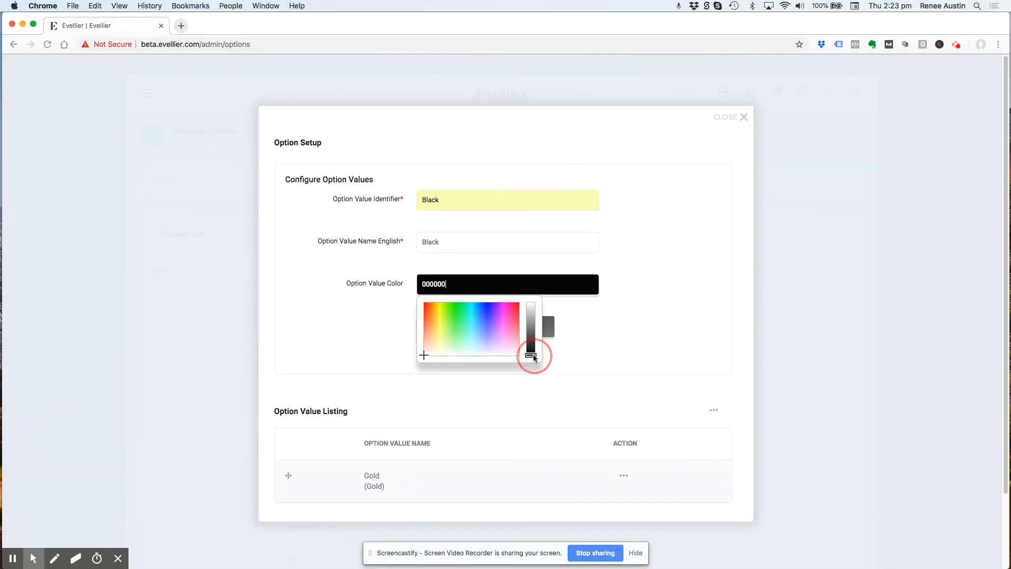
click(643, 368)
click(455, 327)
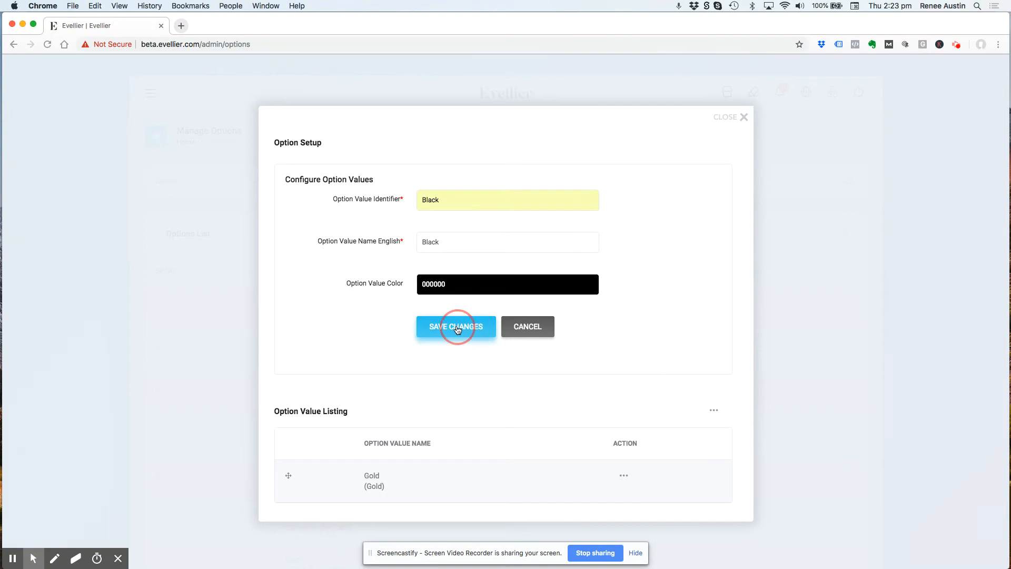
Enter Rockin' Blues as both the identifier and the English name of the next option value
click(433, 195)
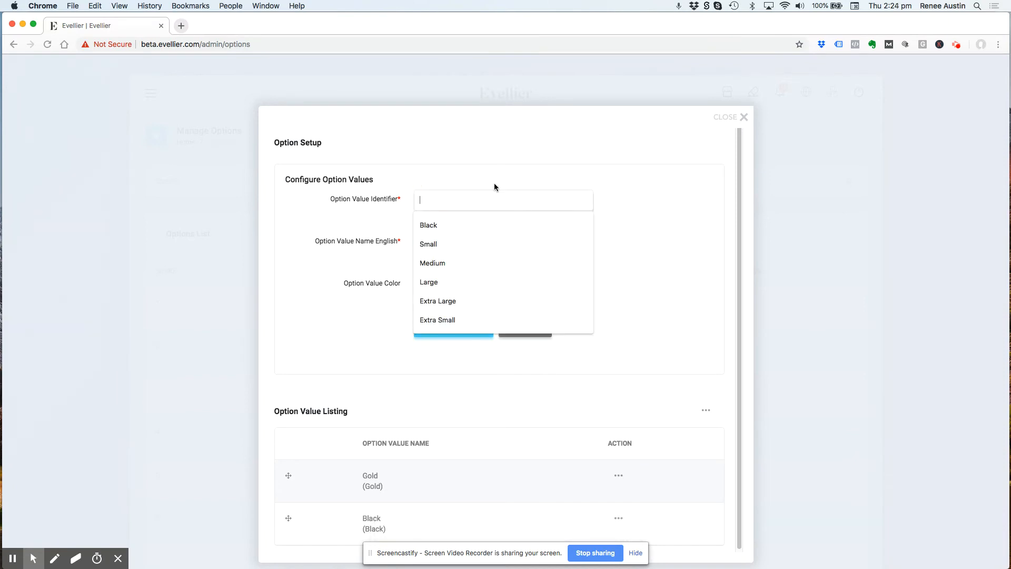
text(Rock)
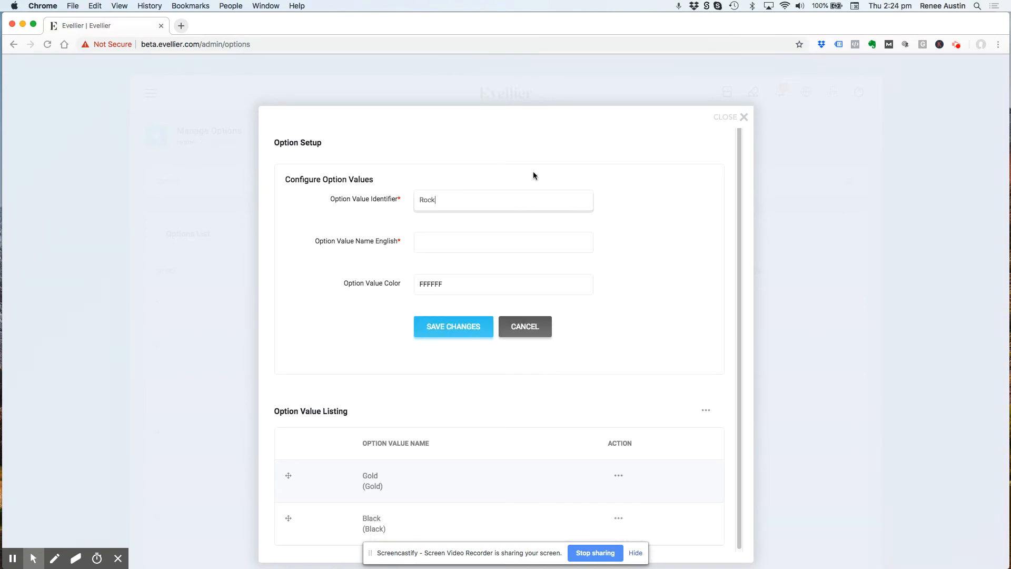
text(in' Blues)
click(442, 244)
text(R)
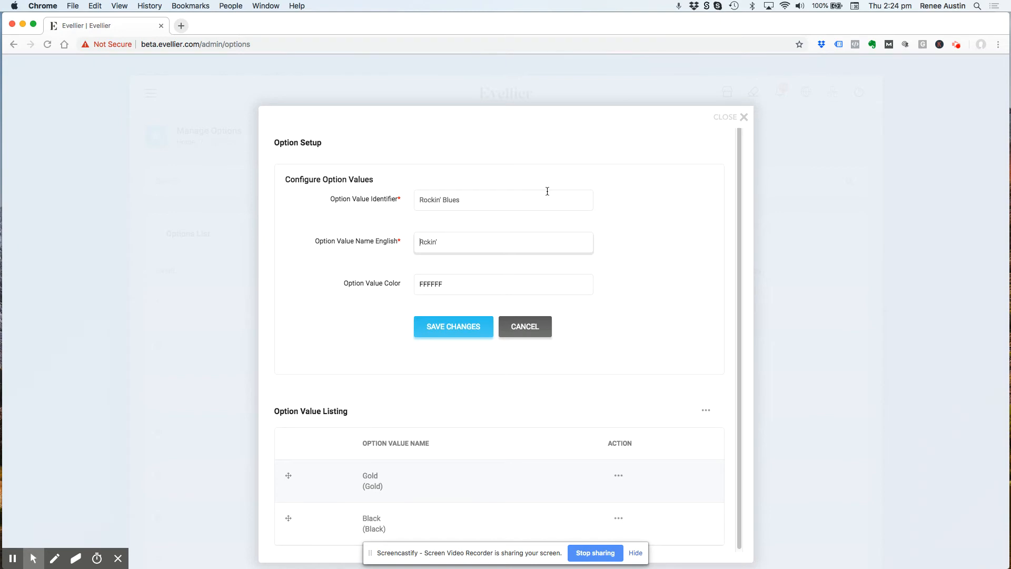
text(ockin' Blues)
Switch to Adobe Bridge, browse to the Rocking Blues print trousers photos, and return to Chrome
key(ctrl+Up)
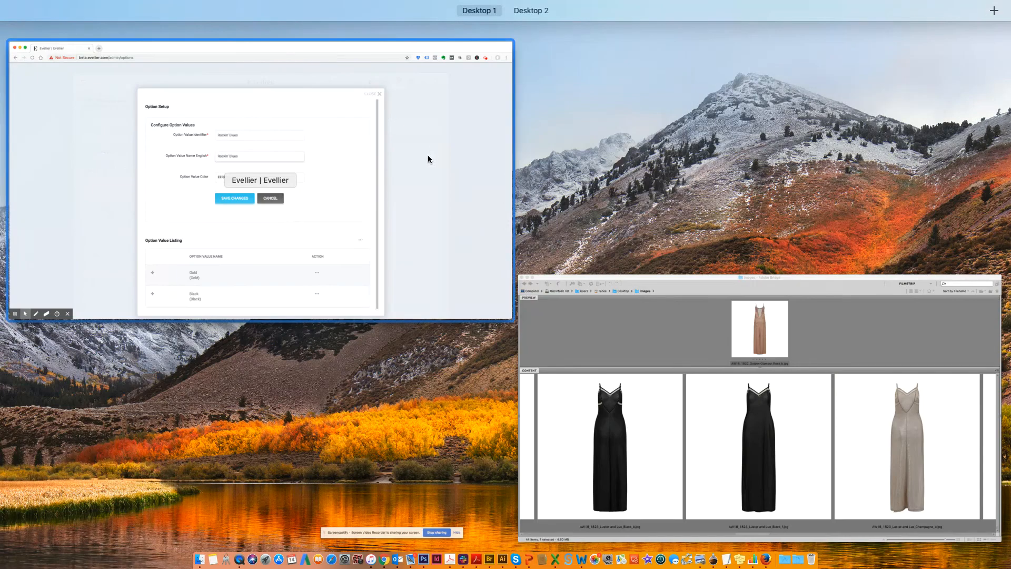
click(702, 469)
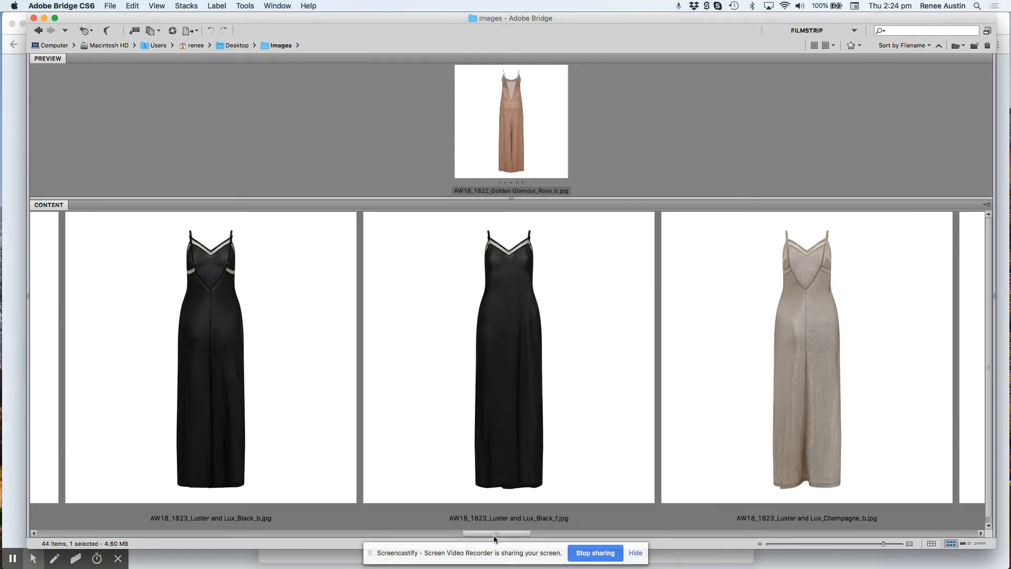
drag(494, 532, 386, 531)
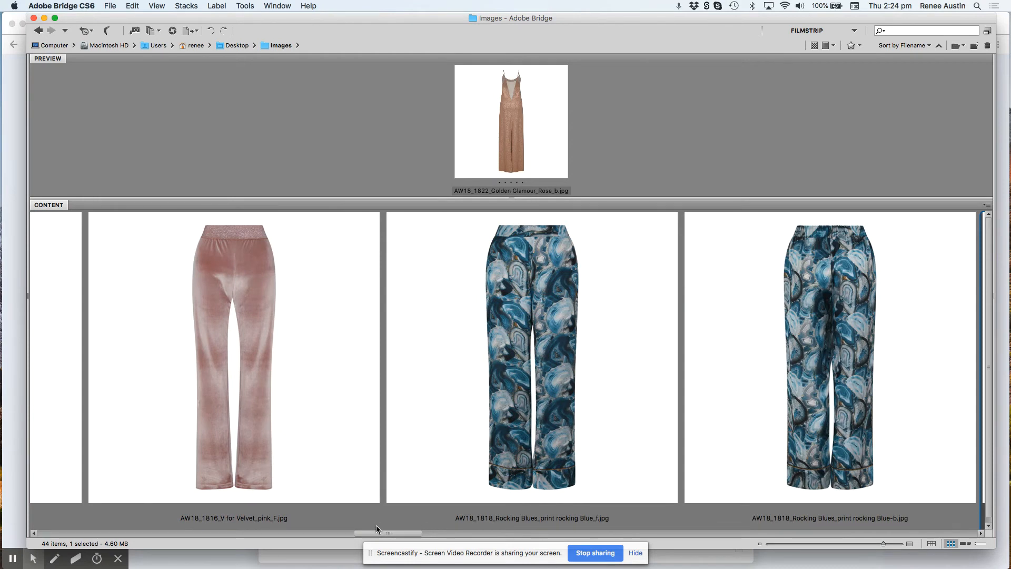
drag(378, 531, 402, 533)
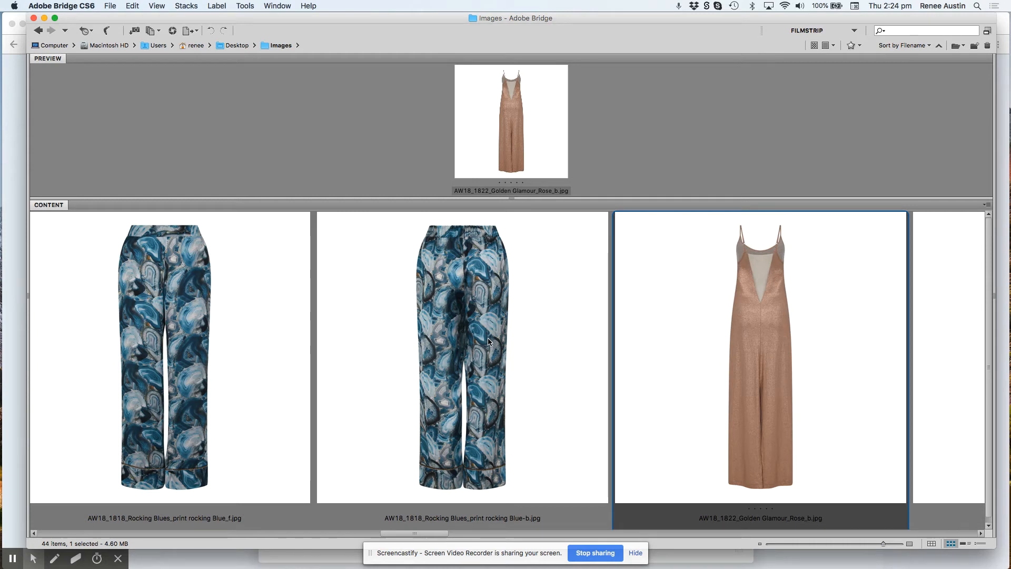
key(ctrl+Up)
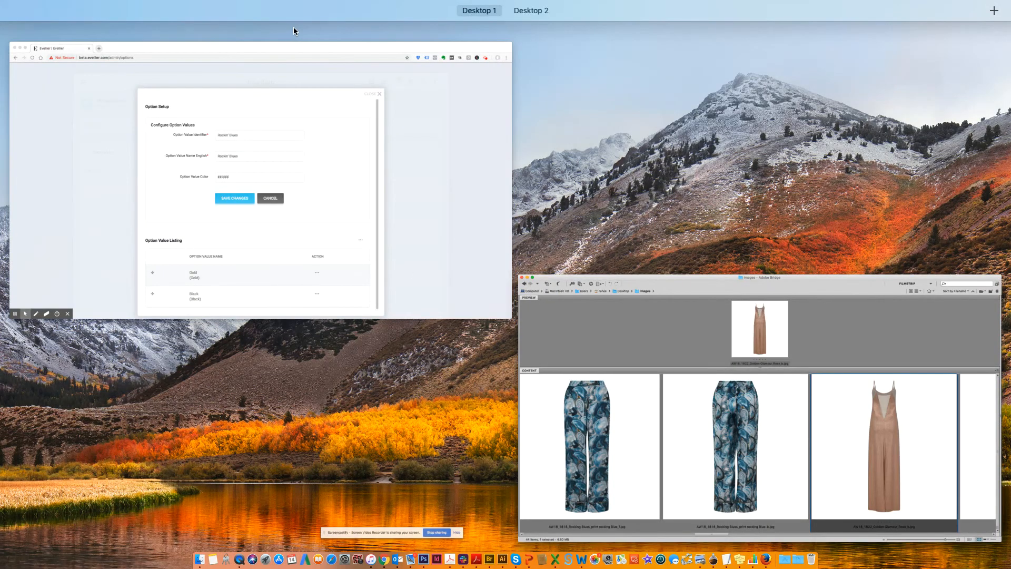
click(330, 197)
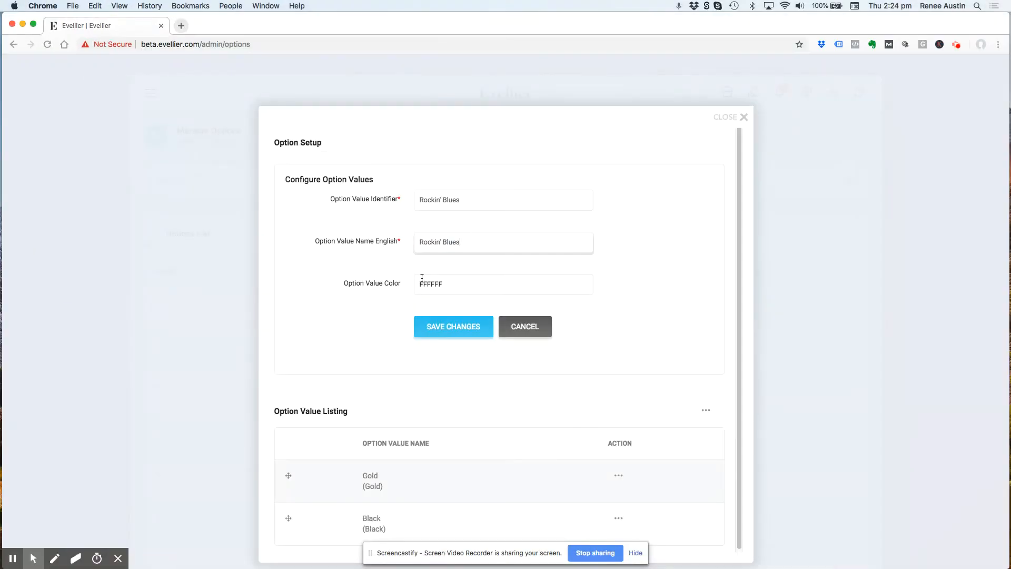
Pick a blue for the Rockin' Blues value and darken it to 3289B2
click(428, 284)
click(473, 313)
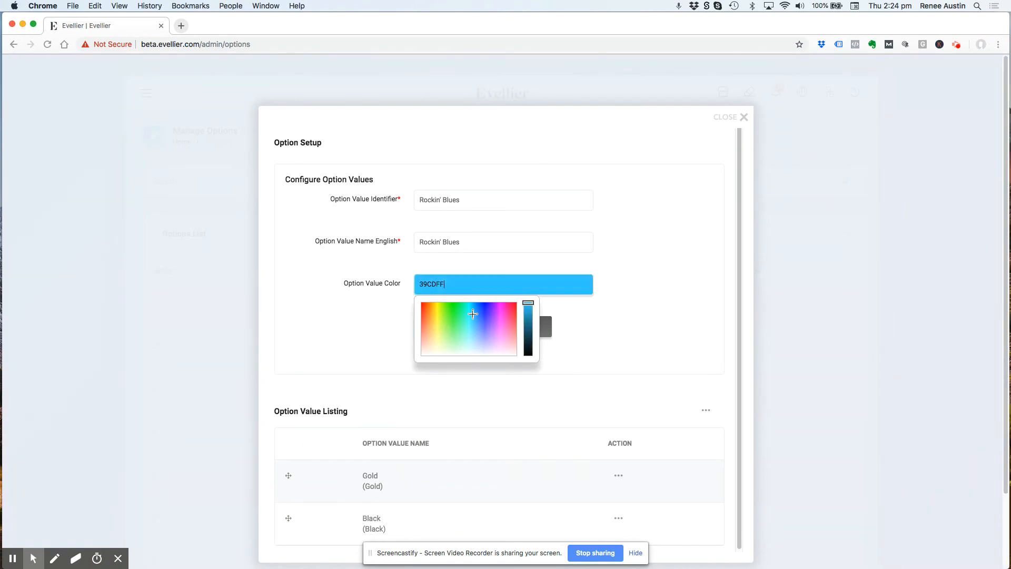
drag(474, 312, 529, 322)
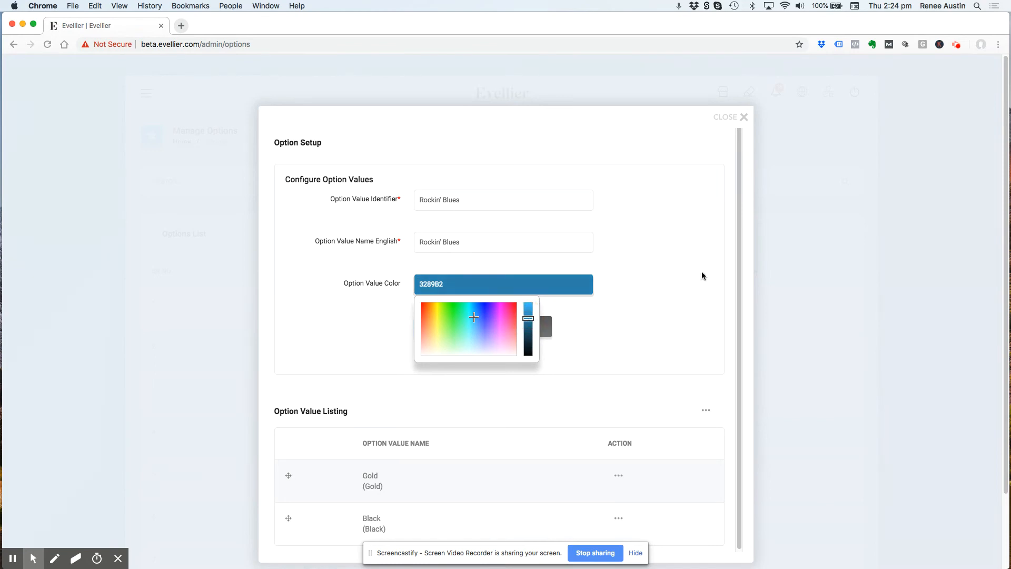
Compare the chosen blue with the Rocking Blues print trousers photos in Adobe Bridge, and return to Chrome
key(ctrl+Up)
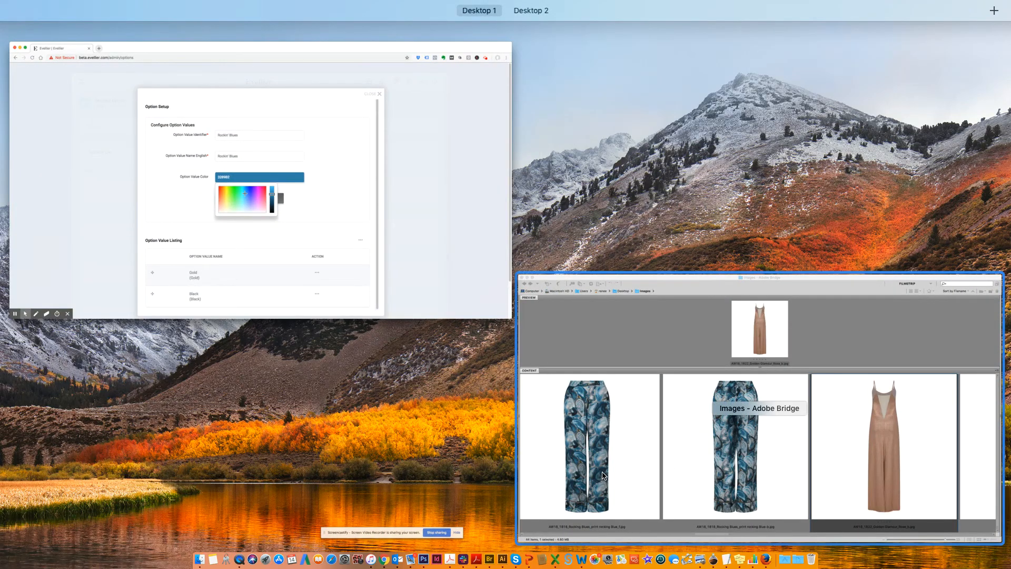
click(604, 478)
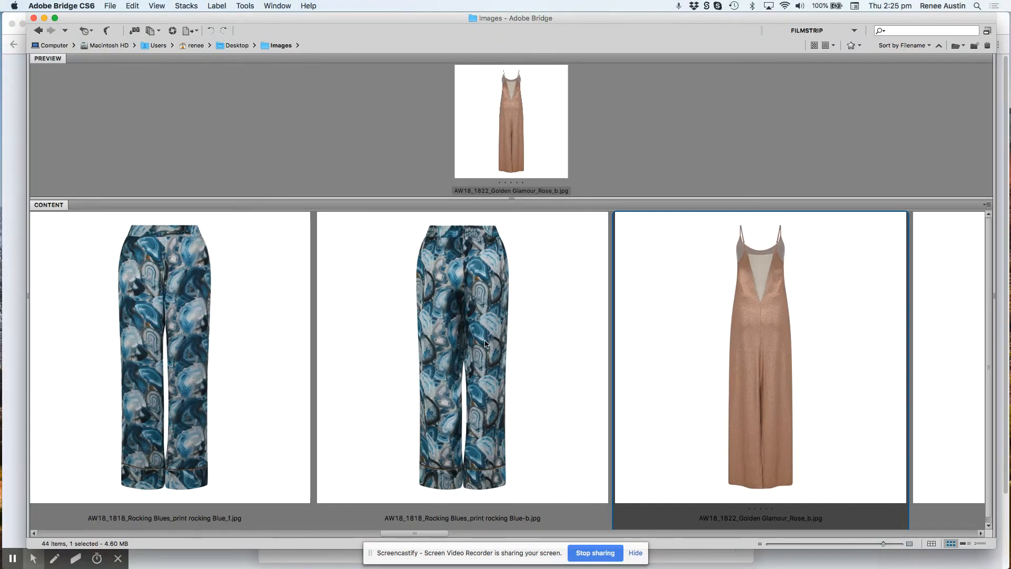
key(ctrl+Up)
click(307, 178)
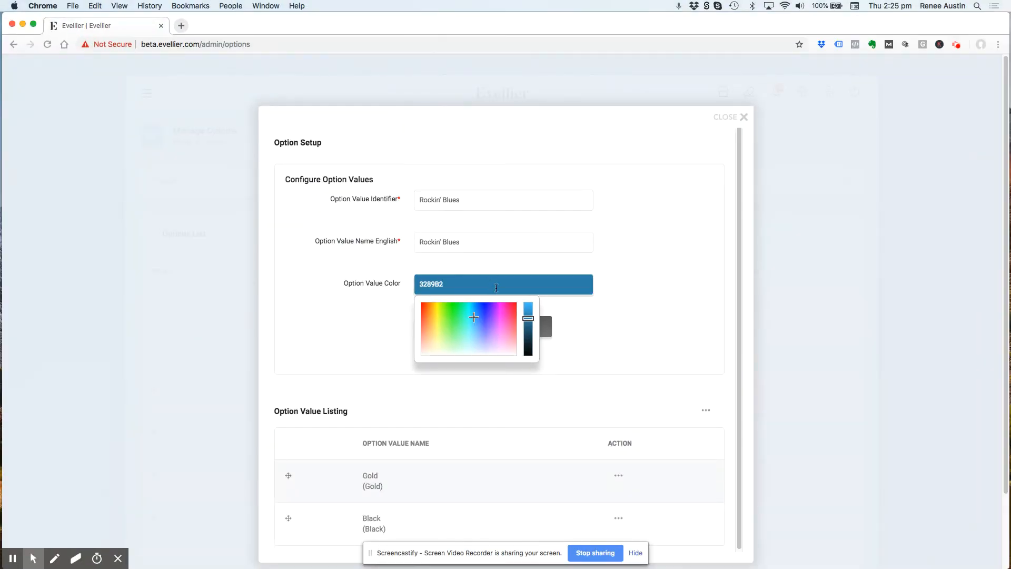
Close the color picker and save the Rockin' Blues option value
click(680, 318)
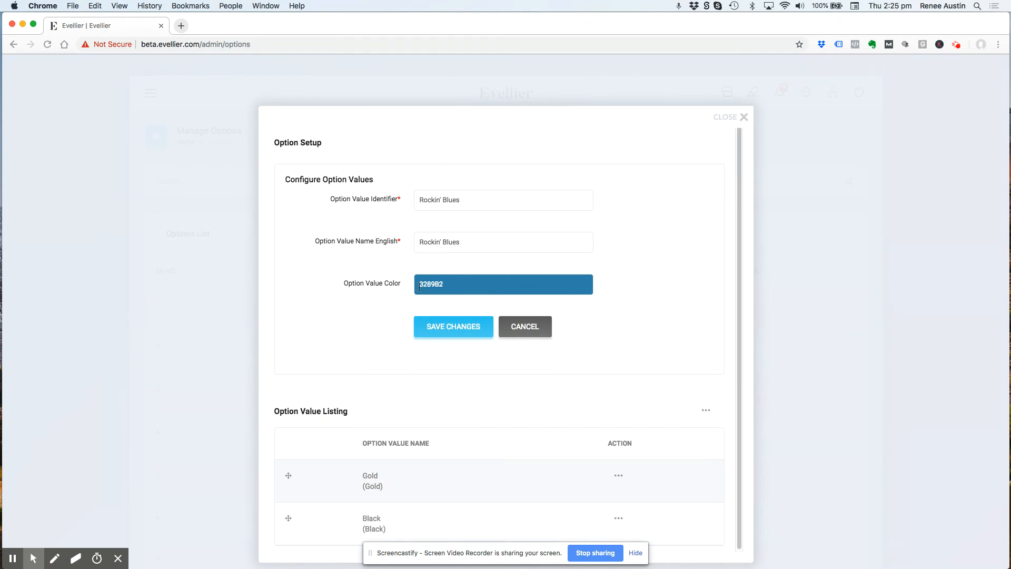
click(432, 329)
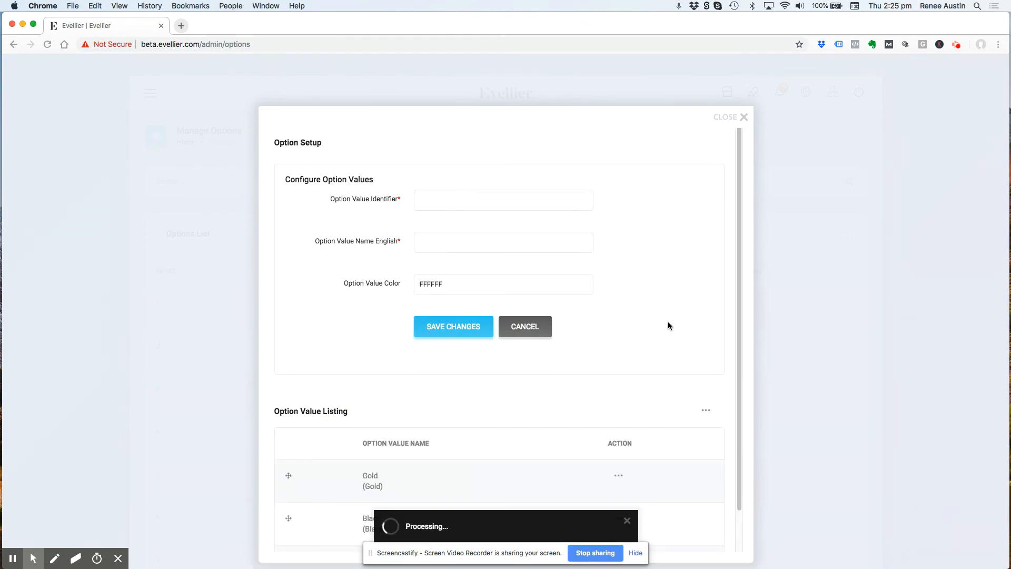
scroll(667, 322, down, 2)
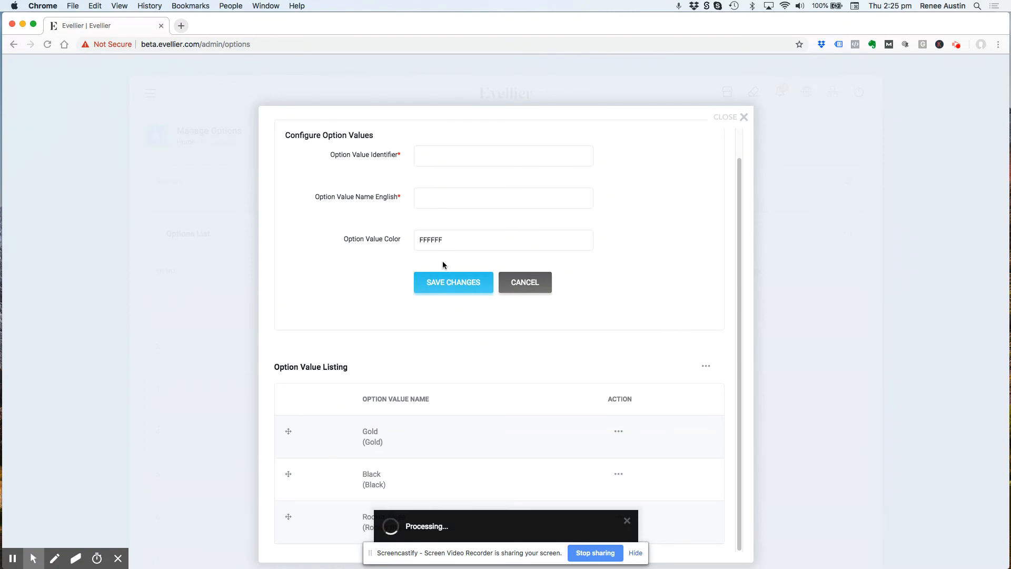